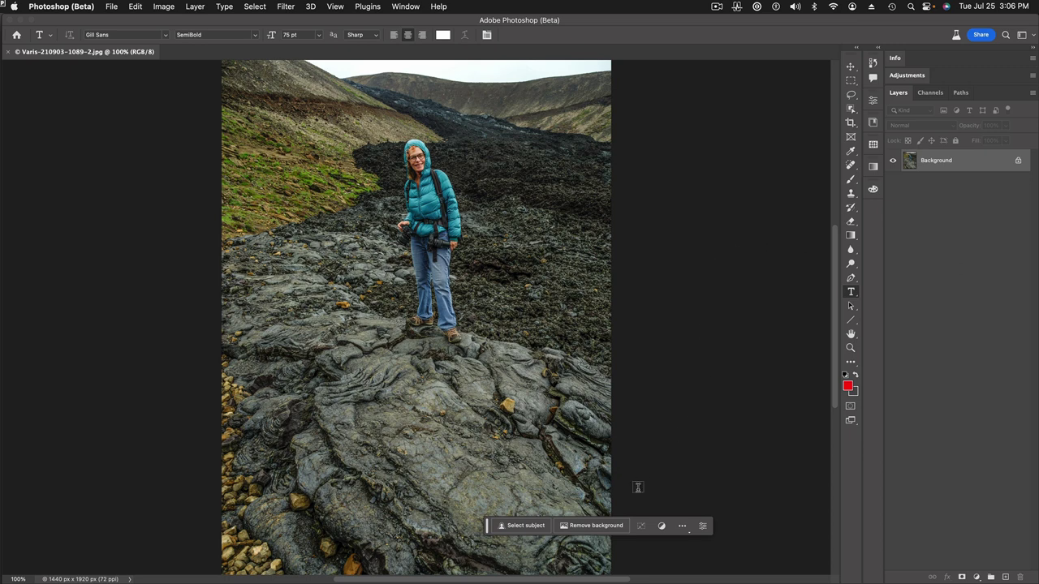
- Move the contextual task bar off the hiker and select the whole photo with the Rectangular Marquee
left_click_drag(487, 528, 515, 541)
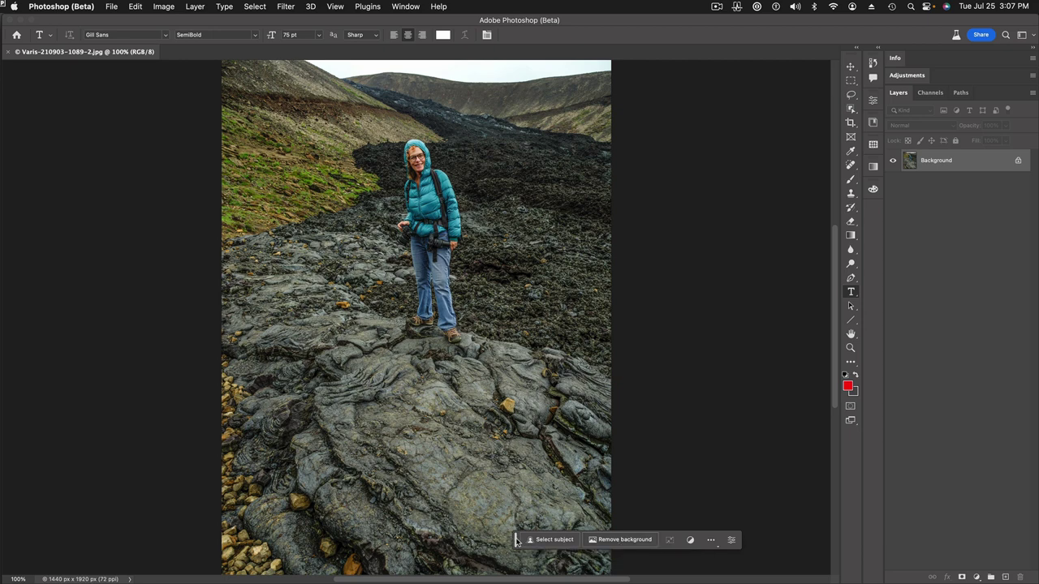
left_click_drag(516, 541, 621, 524)
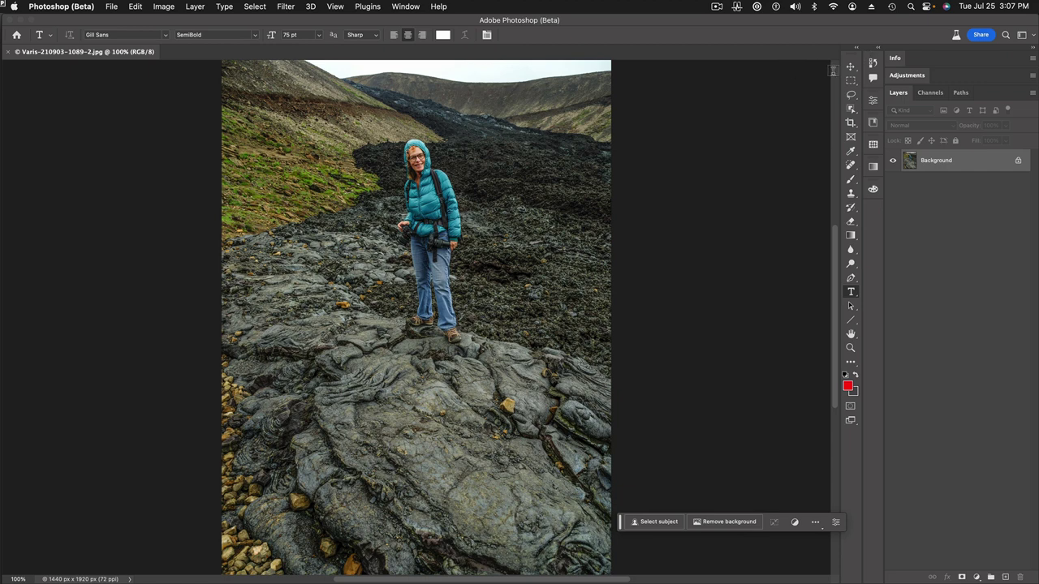
left_click(851, 82)
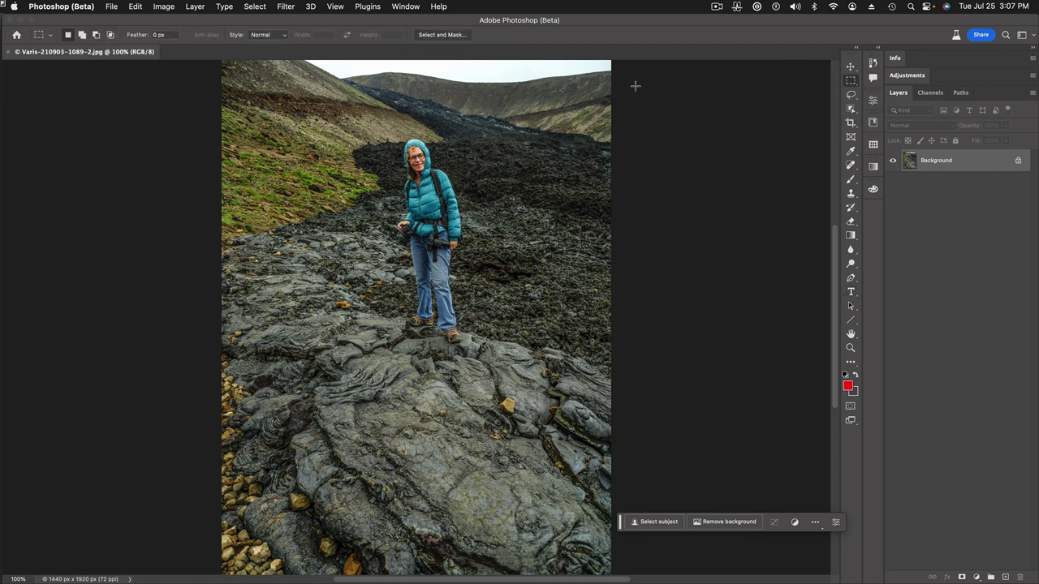
key("super+a")
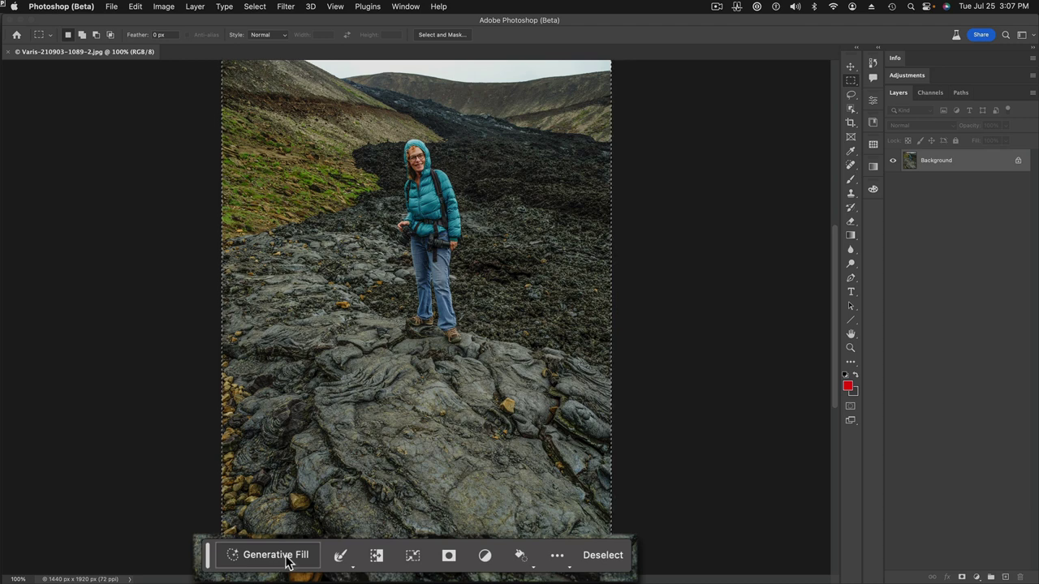
- Generate a fill over the entire photo from the prompt 'an astronaut on the surface of Mars'
left_click(264, 560)
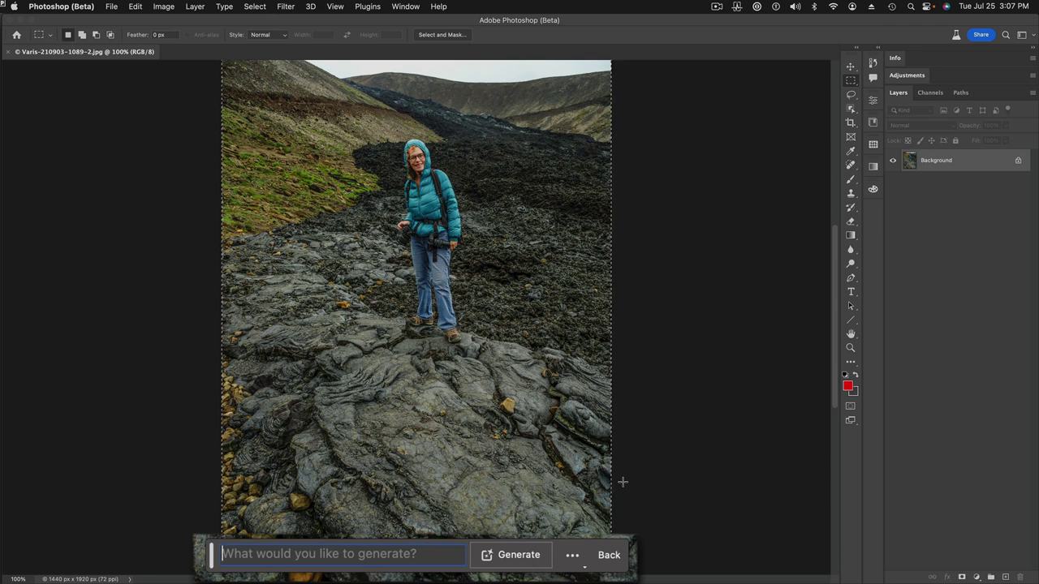
type("an")
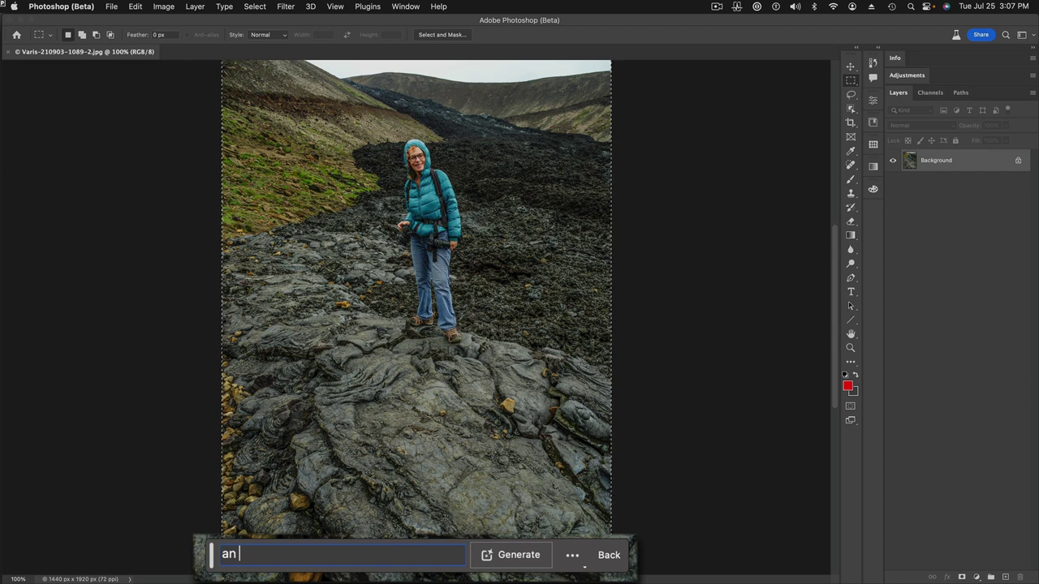
type(" astronaut")
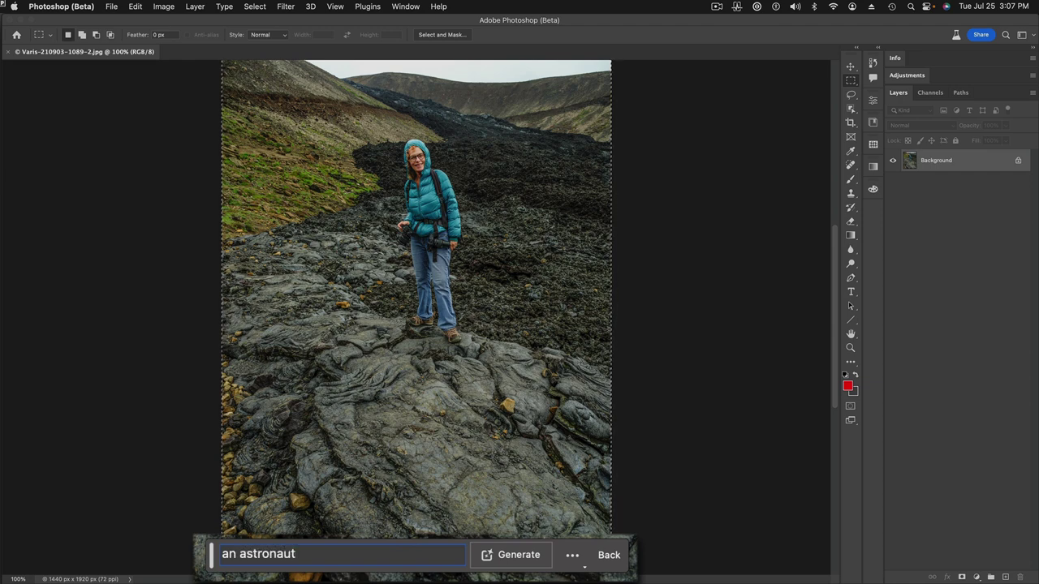
type(" on the surfac")
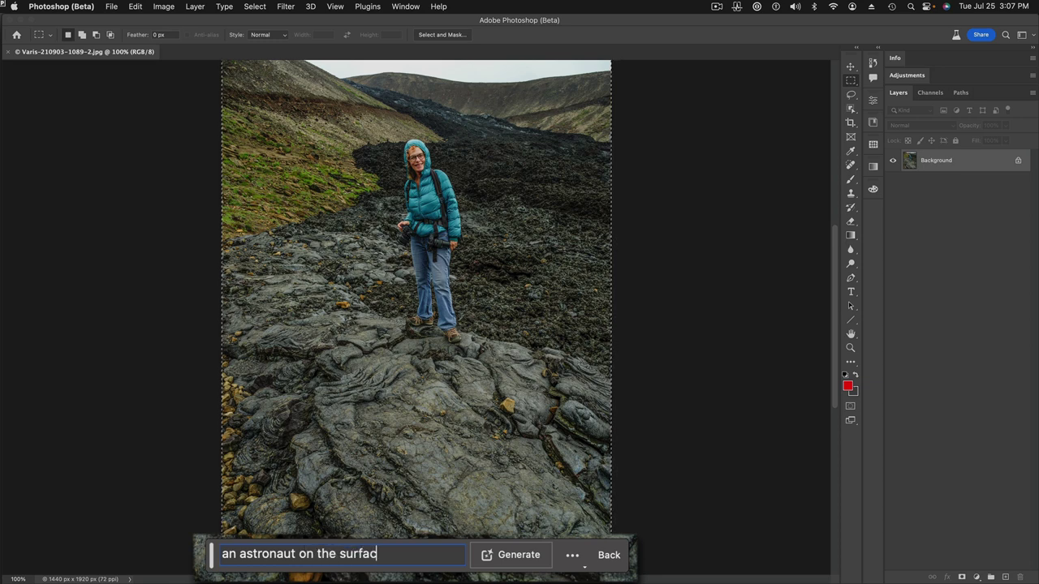
type("e of Mars")
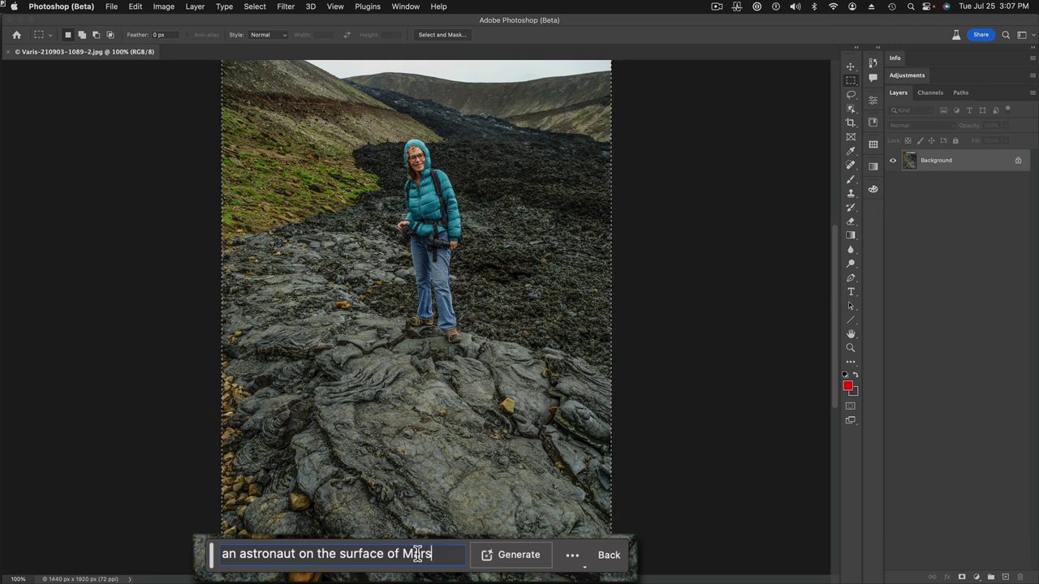
left_click(494, 560)
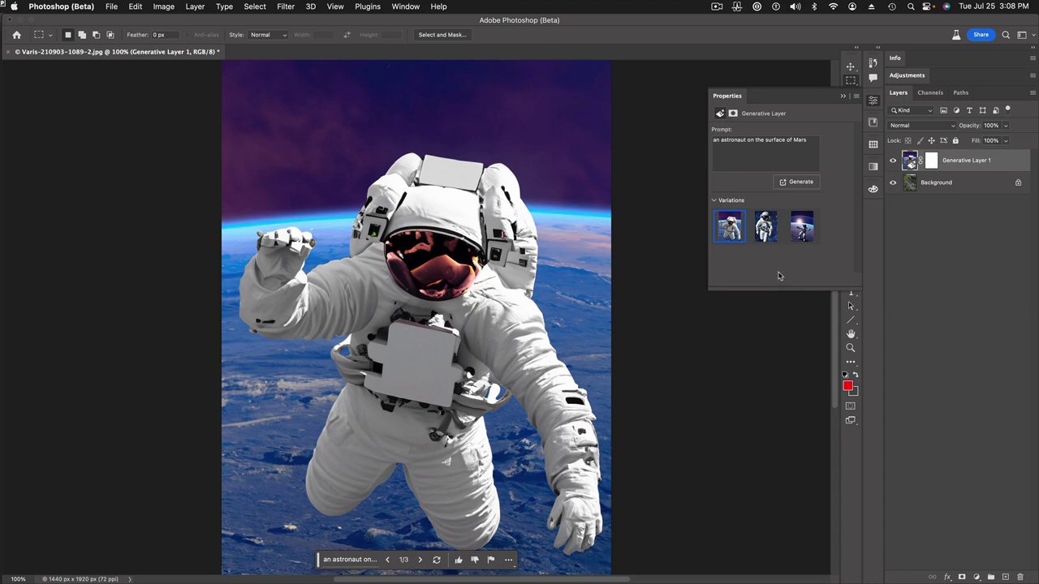
- Preview all three astronaut variations, keep the first, and hide Generative Layer 1
mouse_move(759, 237)
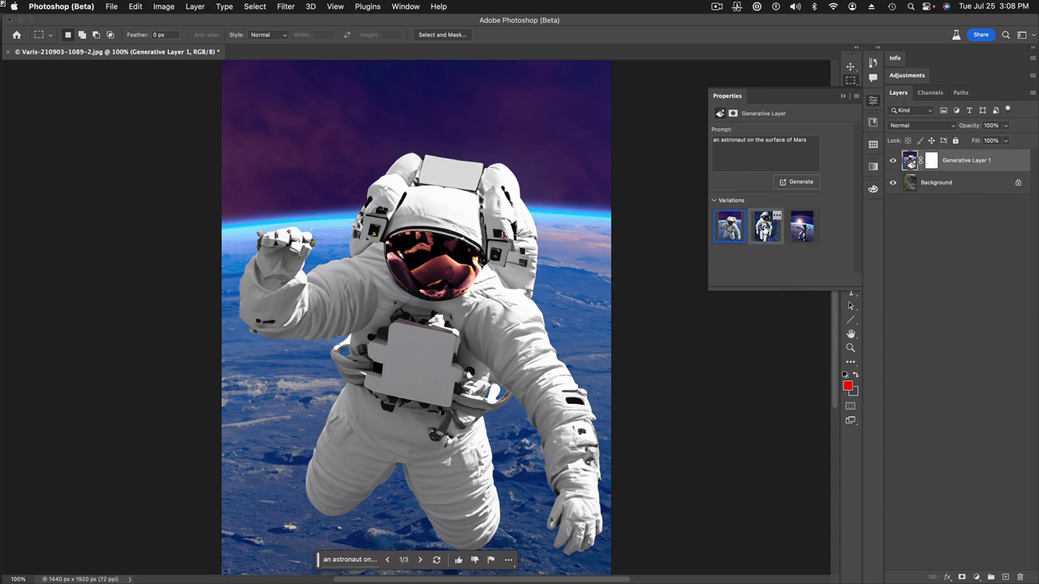
left_click(761, 233)
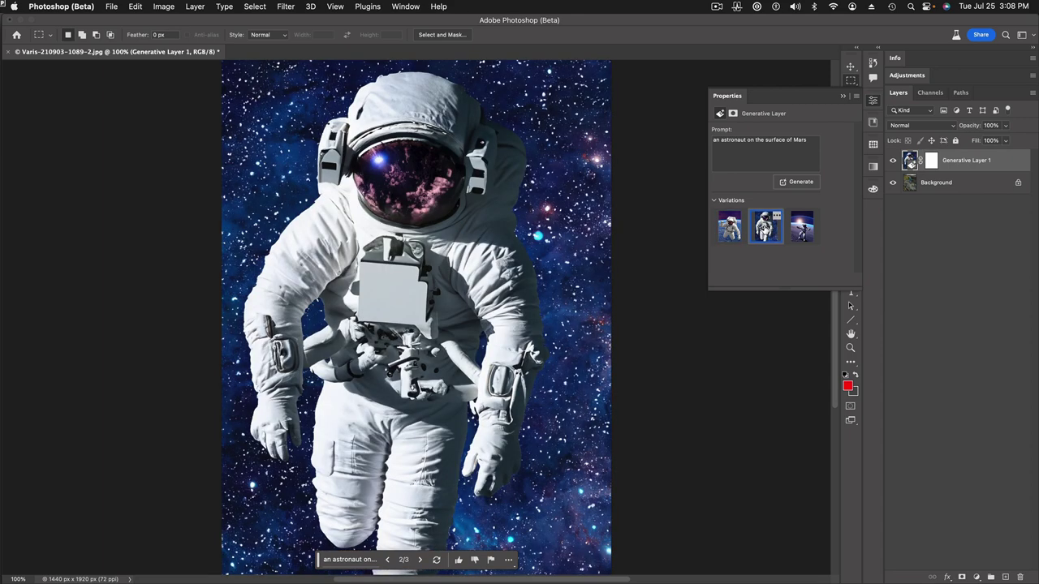
mouse_move(794, 230)
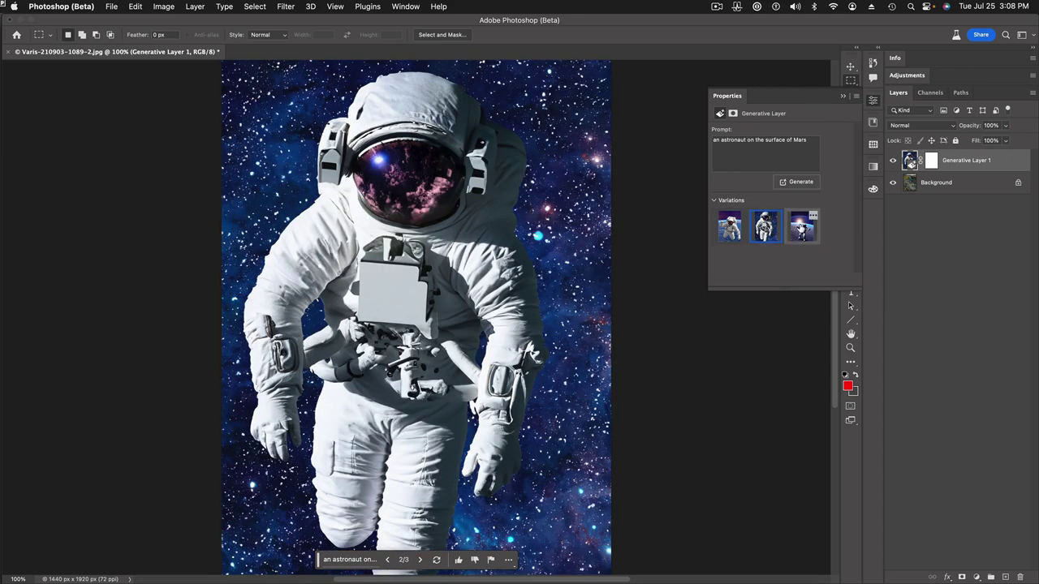
left_click(799, 230)
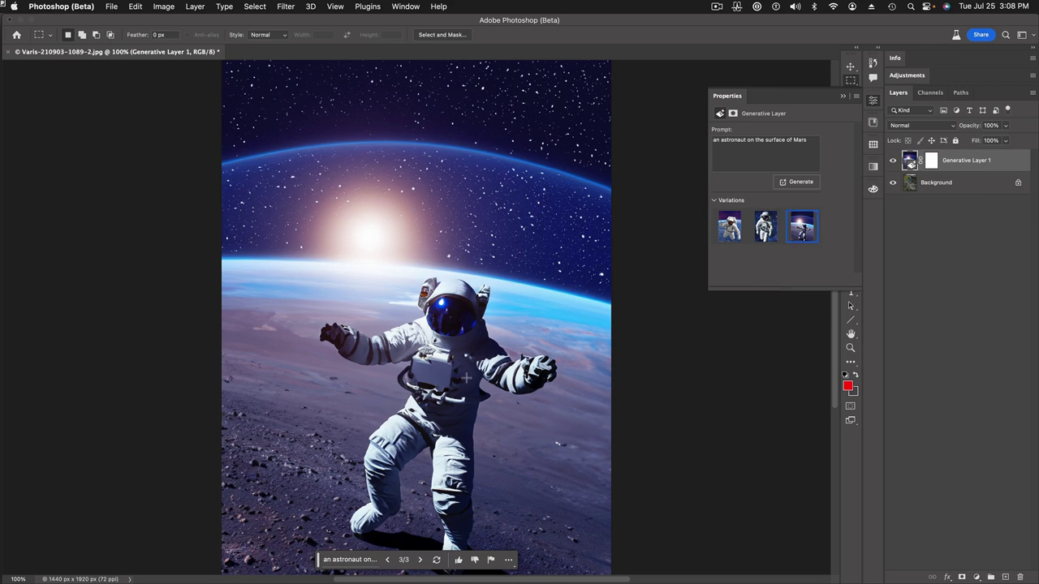
mouse_move(760, 241)
left_click(763, 232)
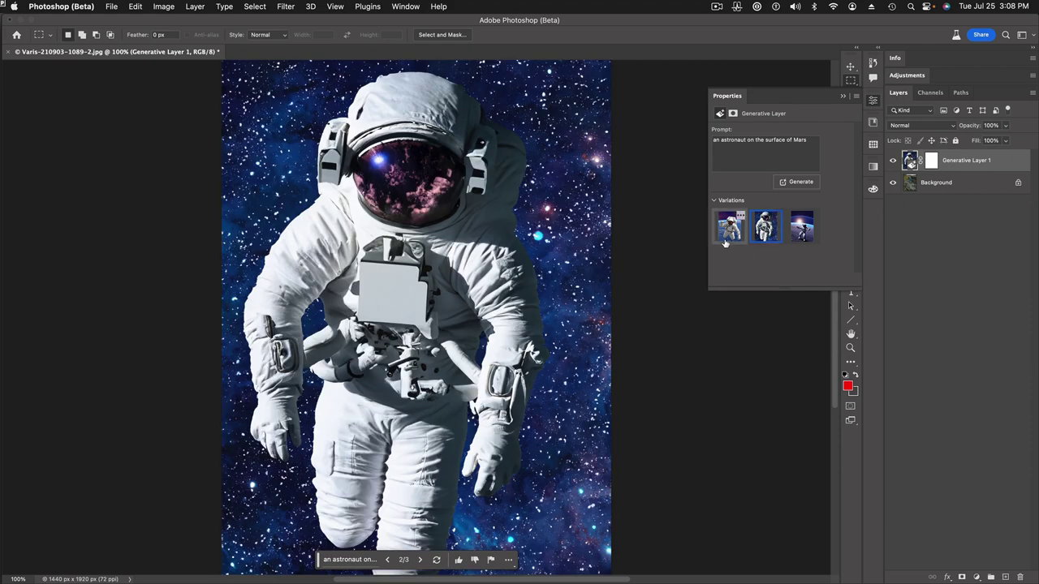
left_click(731, 231)
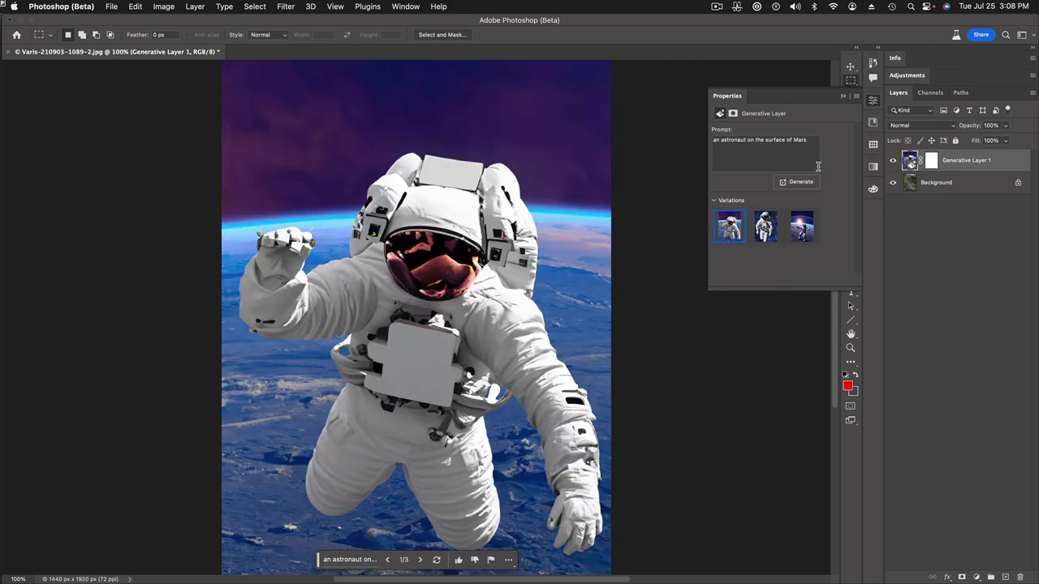
left_click(892, 162)
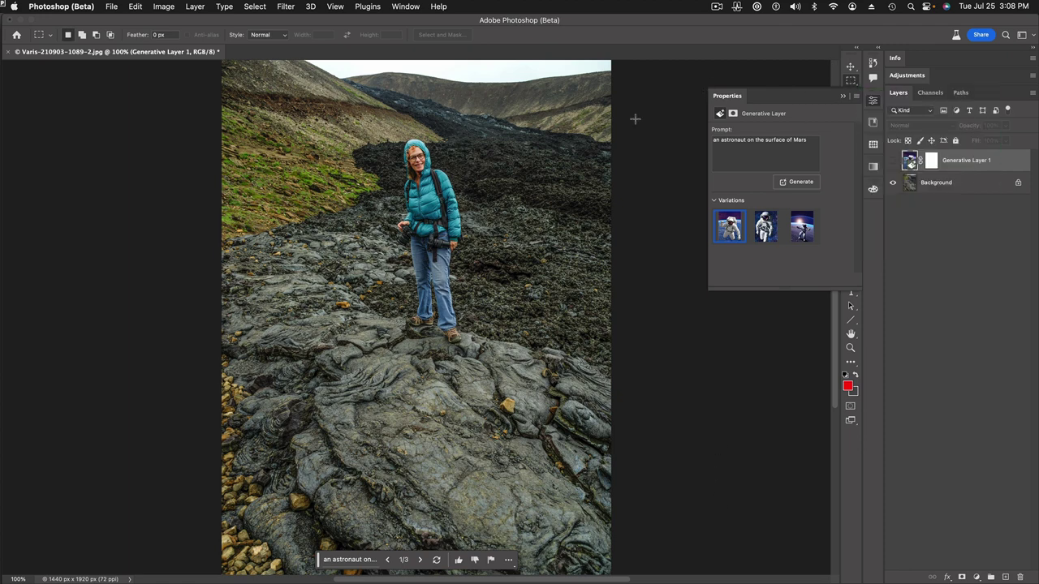
key("super+a")
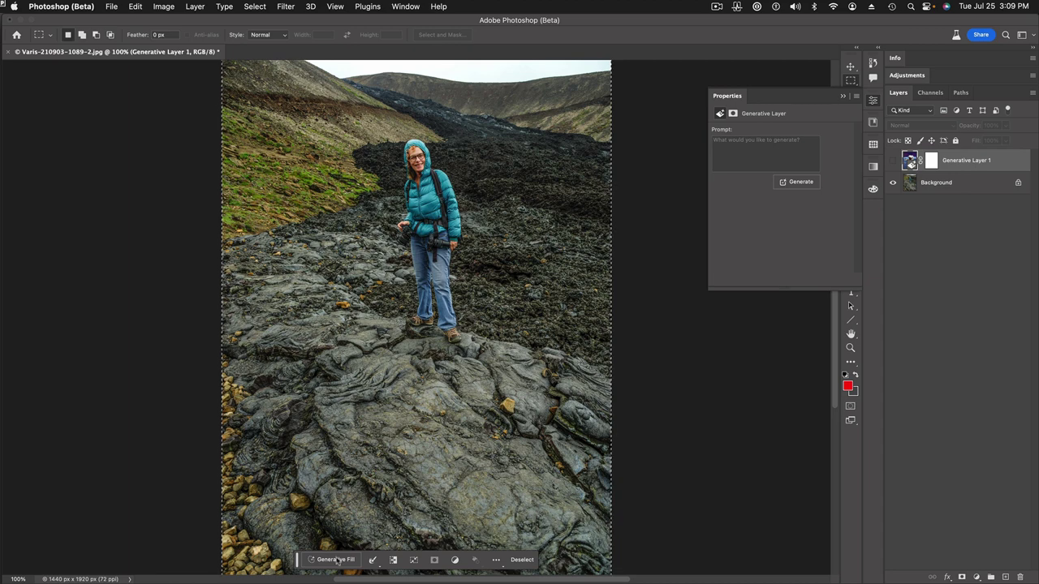
left_click_drag(297, 562, 634, 540)
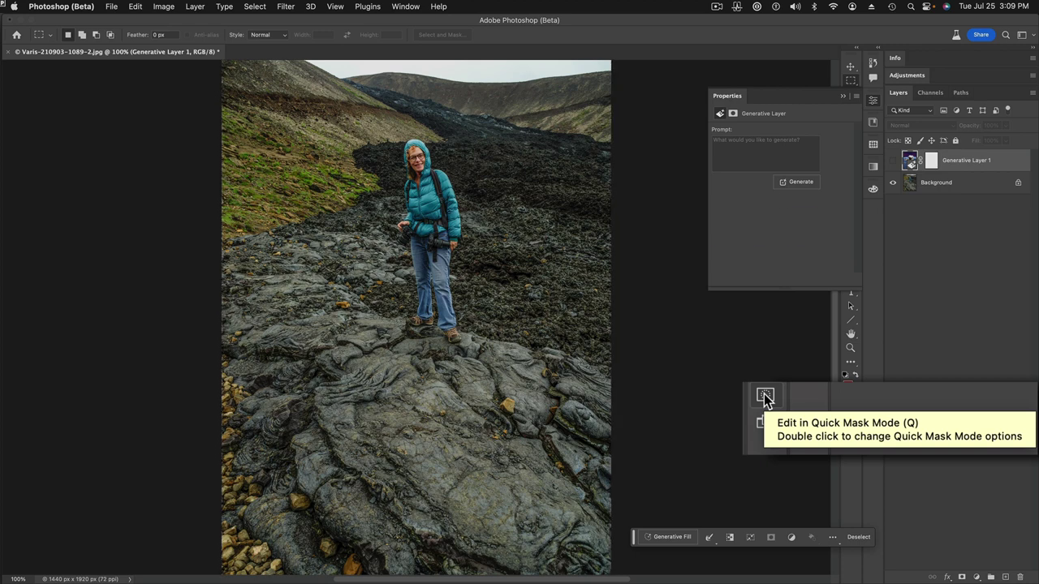
- Enter Quick Mask mode with the Background layer targeted and show the Channels panel
left_click(850, 406)
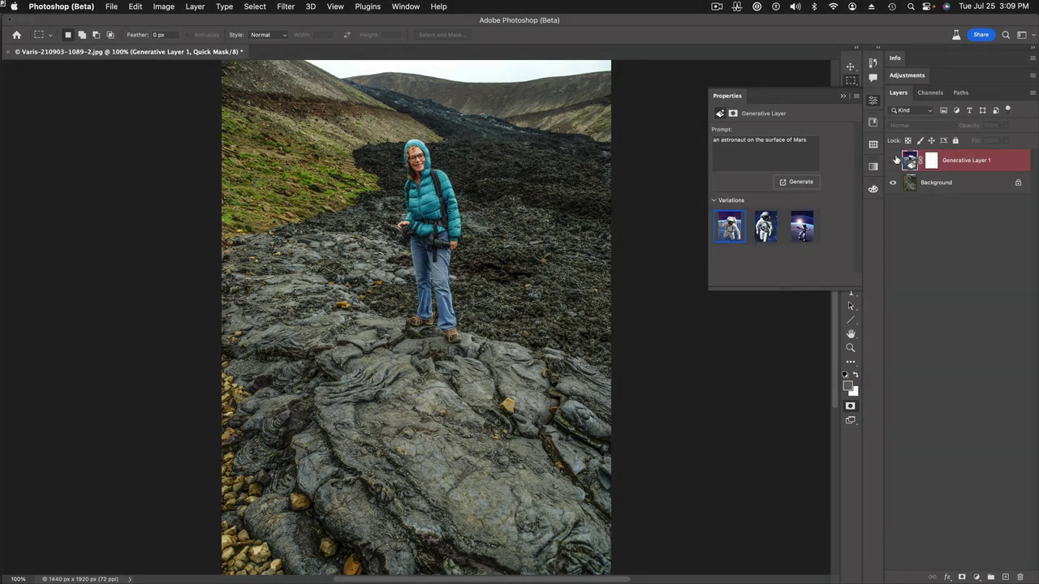
left_click(909, 185)
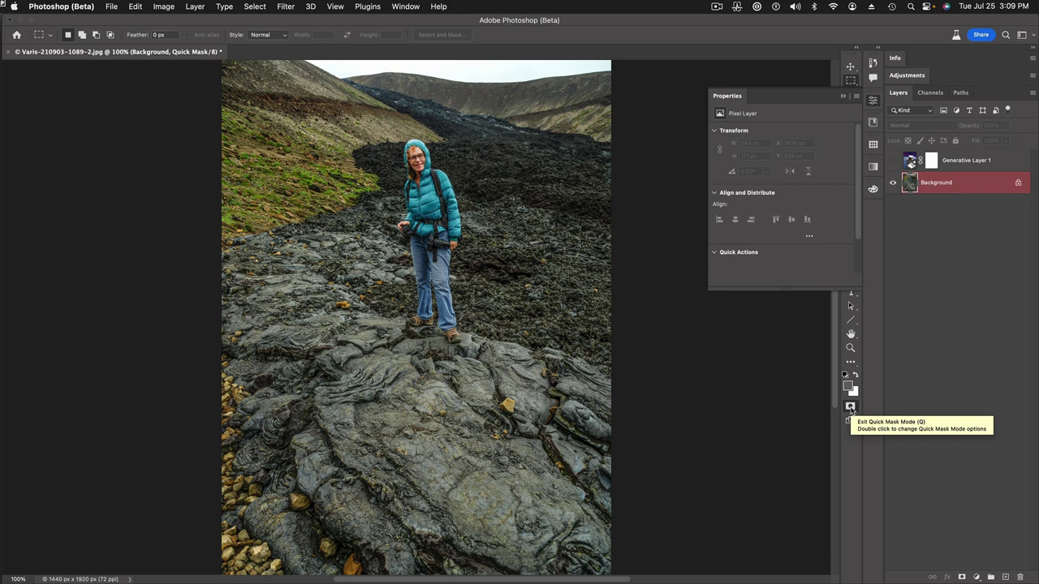
left_click(929, 94)
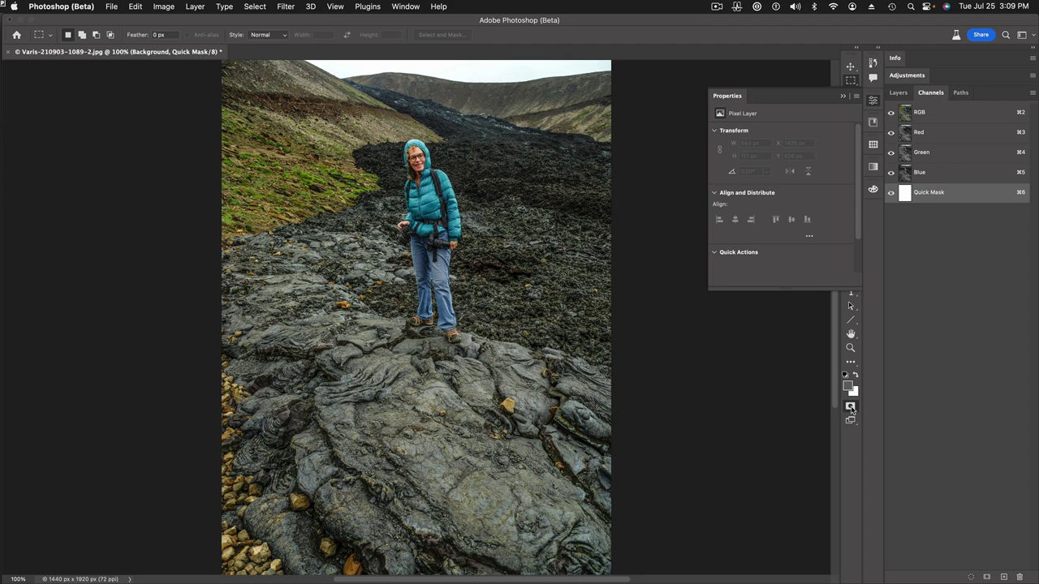
- Apply Curves to the Quick Mask channel, lowering the white point output to 128
key("super+m")
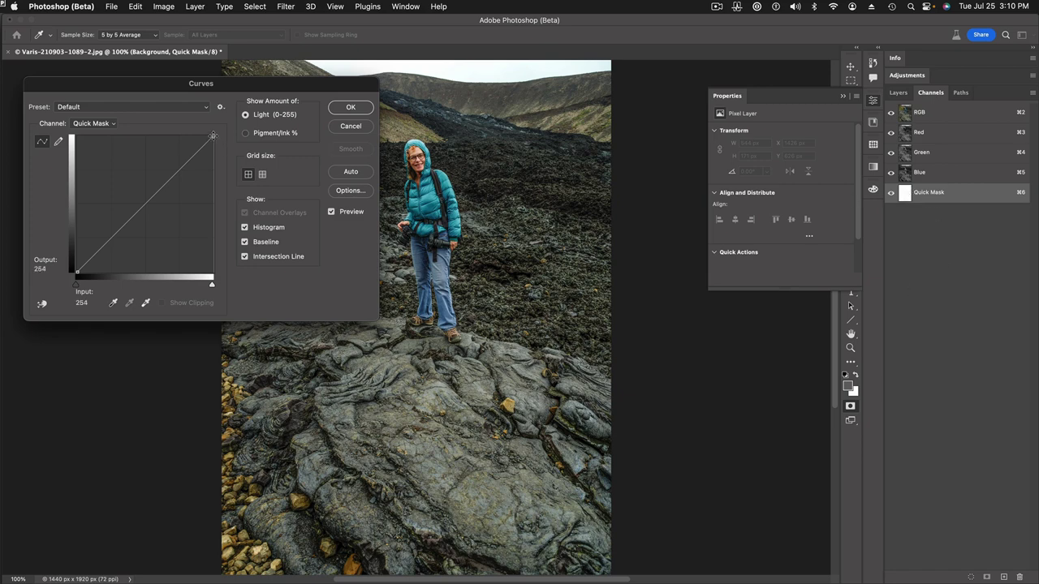
left_click_drag(212, 135, 224, 204)
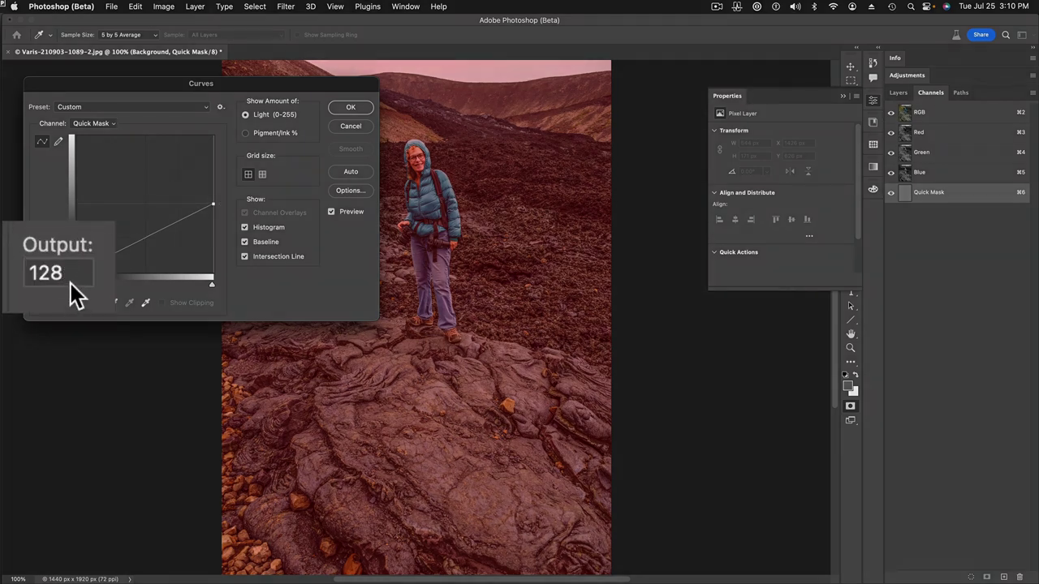
left_click(81, 283)
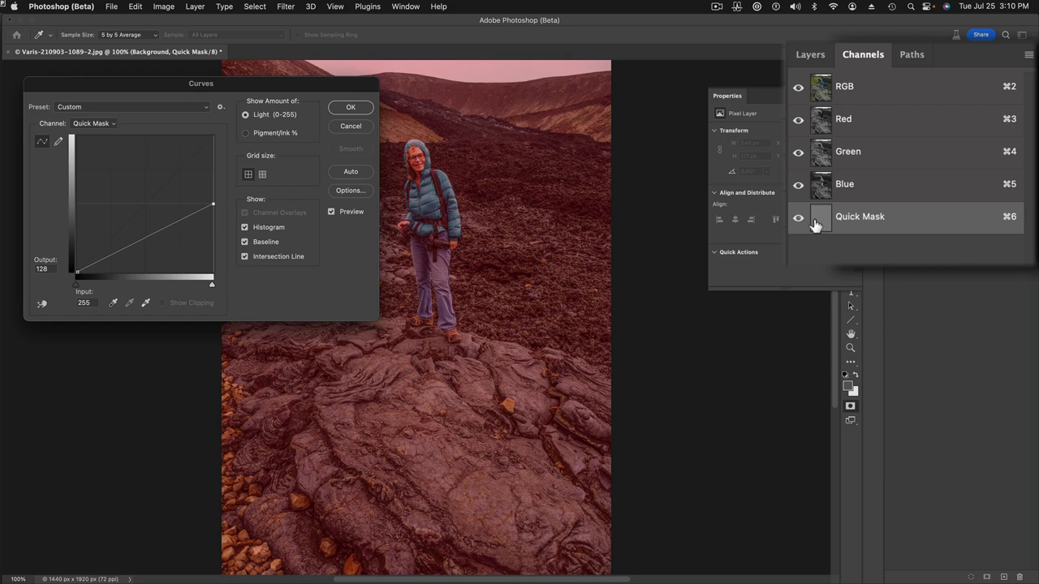
left_click(347, 108)
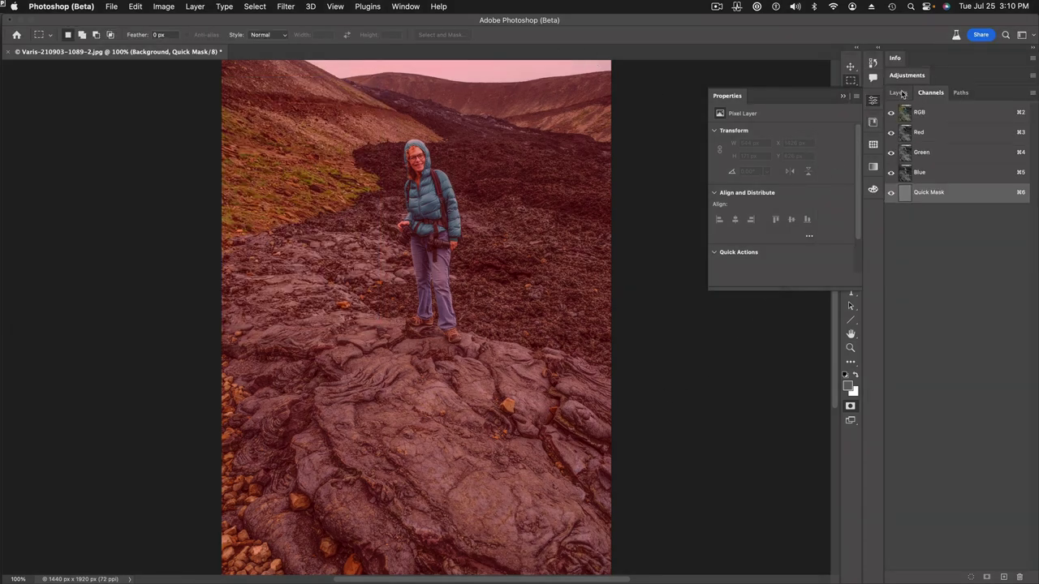
- Exit Quick Mask back to a selection and enter the Generative Fill prompt 'astronaut on the surface of Mars'
left_click(898, 92)
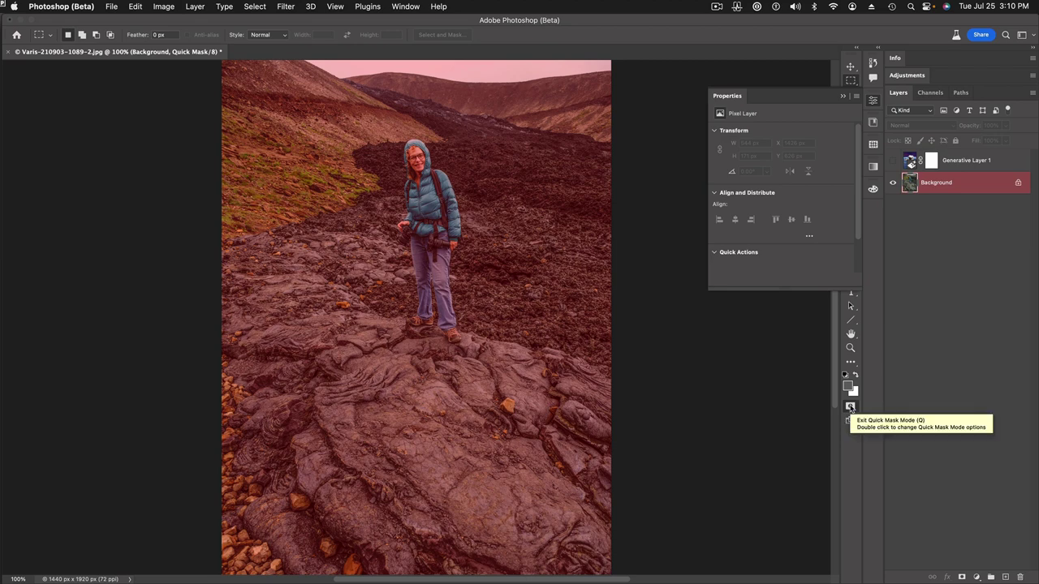
left_click(849, 408)
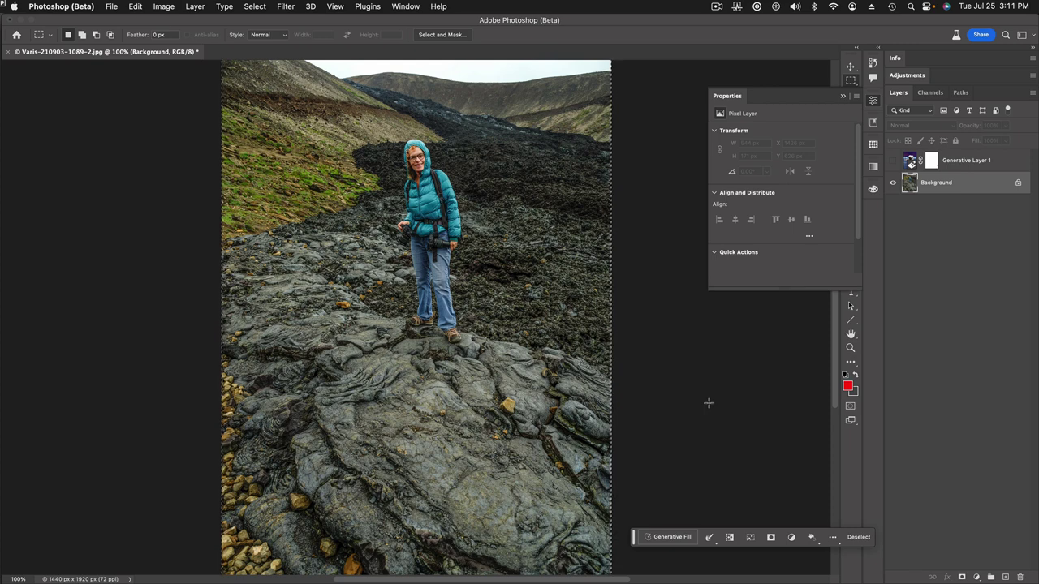
left_click(669, 538)
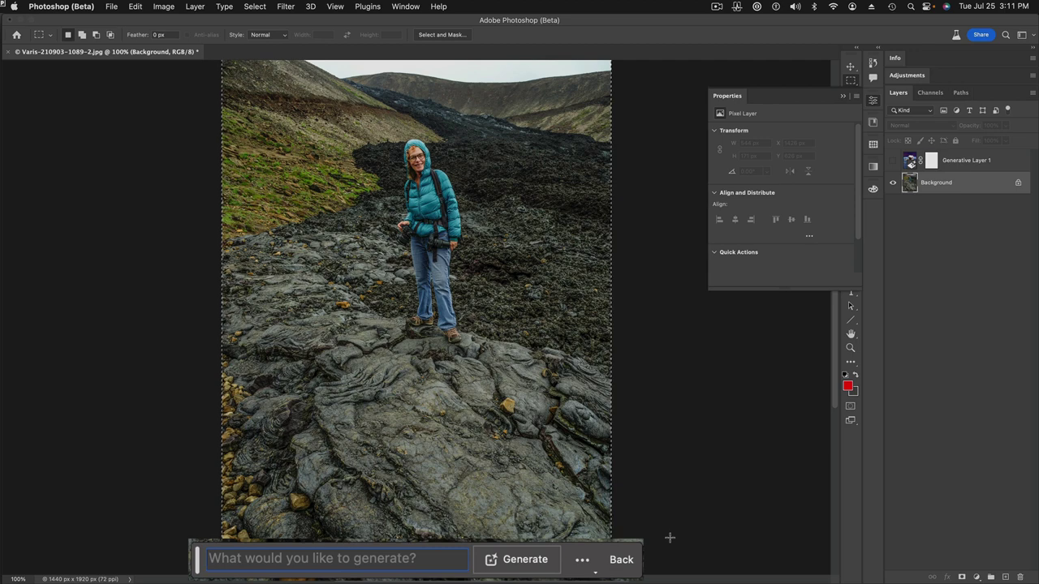
type("astro")
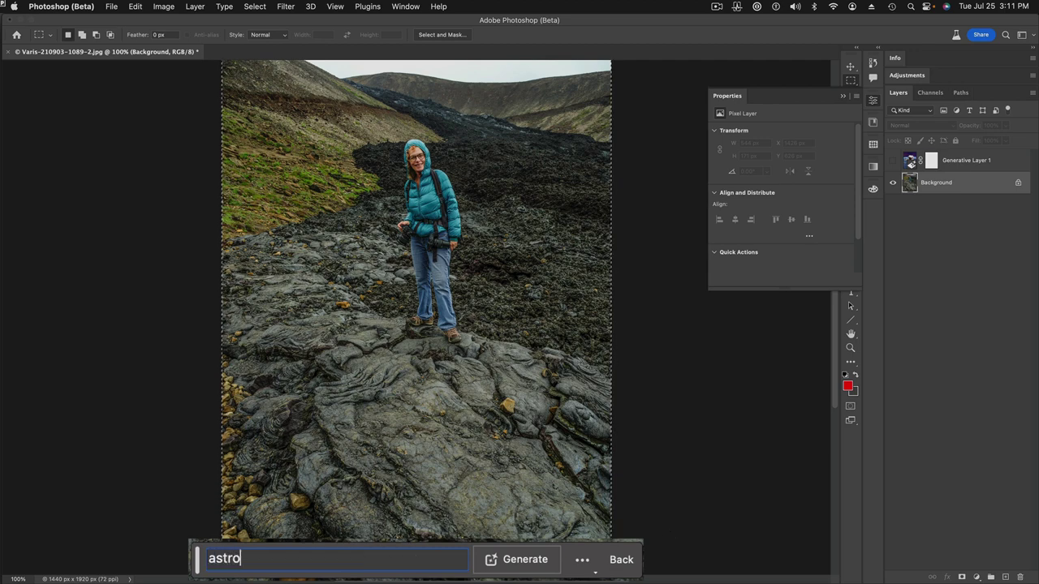
type("naut ")
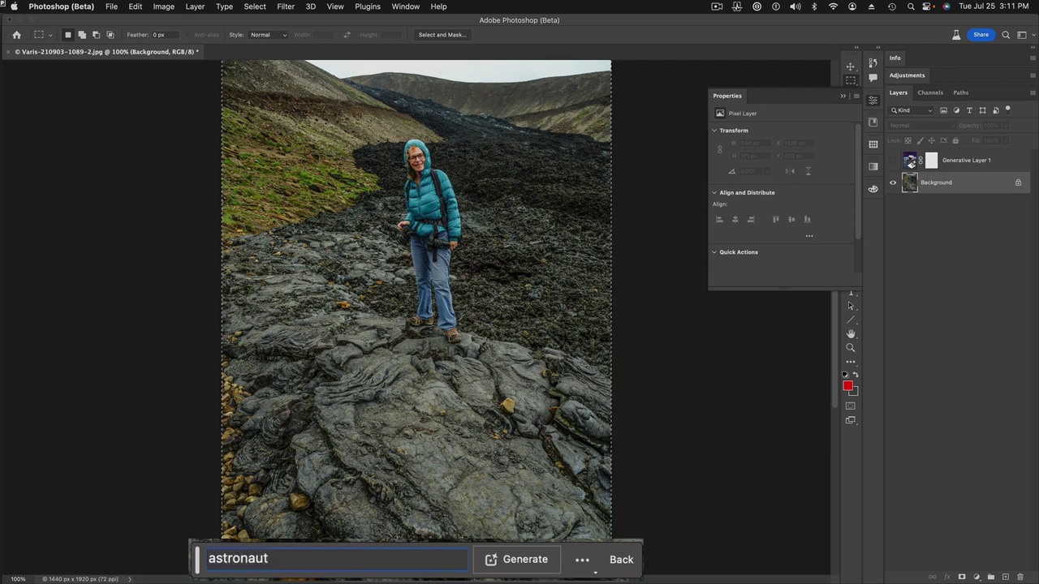
type("on the ")
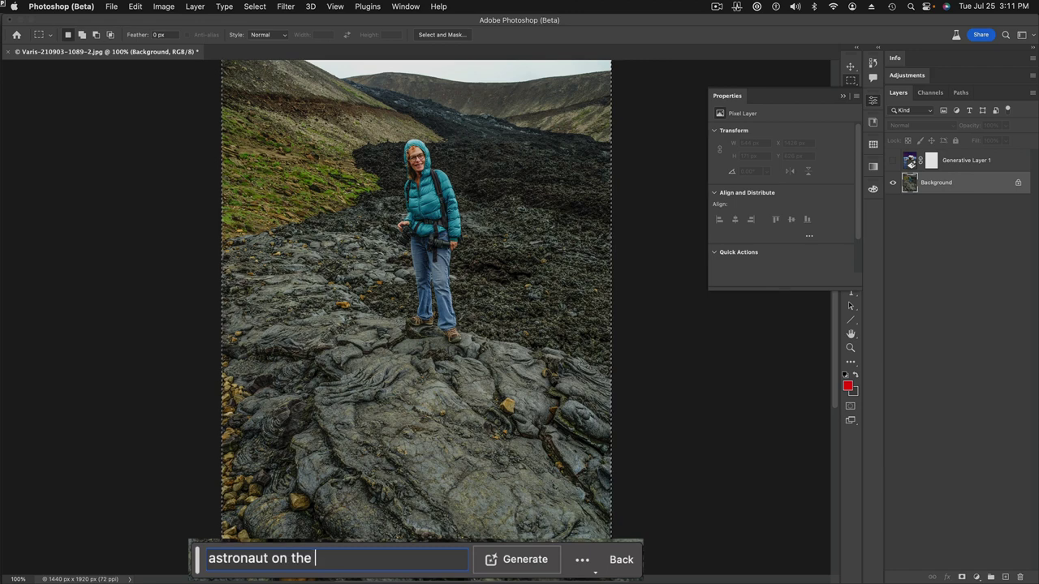
type("surface ")
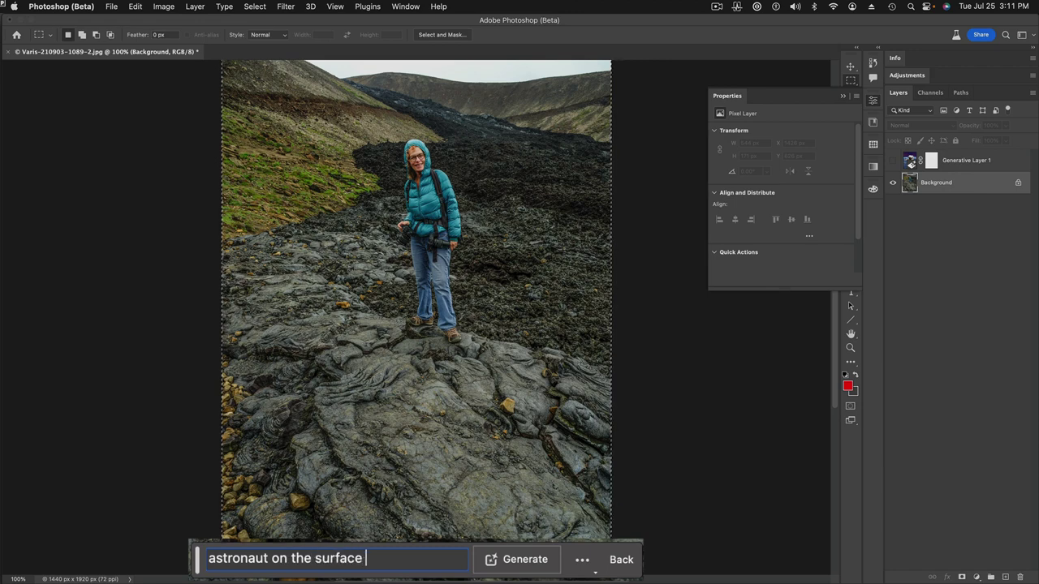
type("of M")
type("ars")
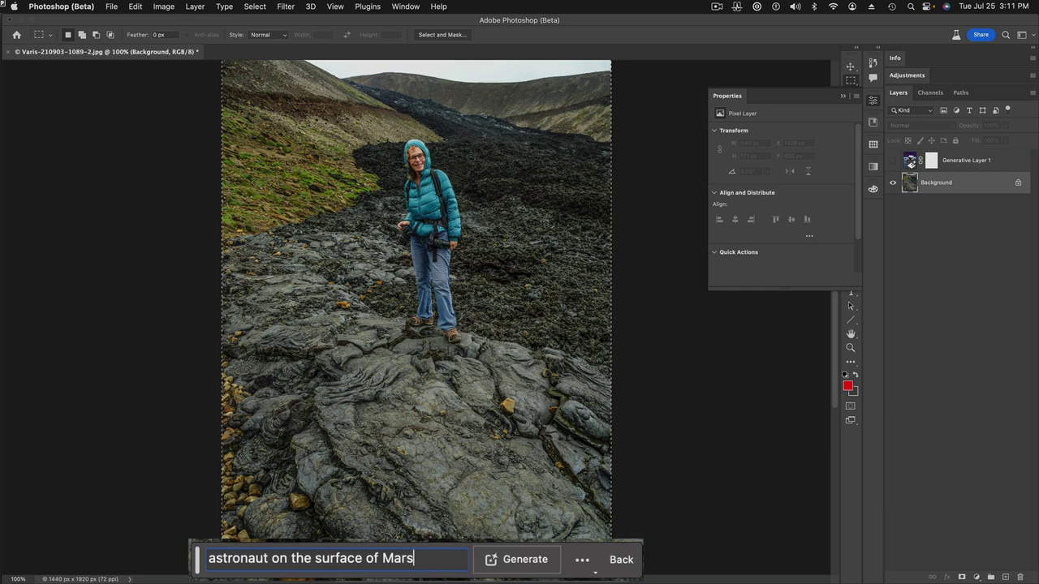
- Generate the Mars astronaut fill and settle on the first of its three variations
left_click(517, 560)
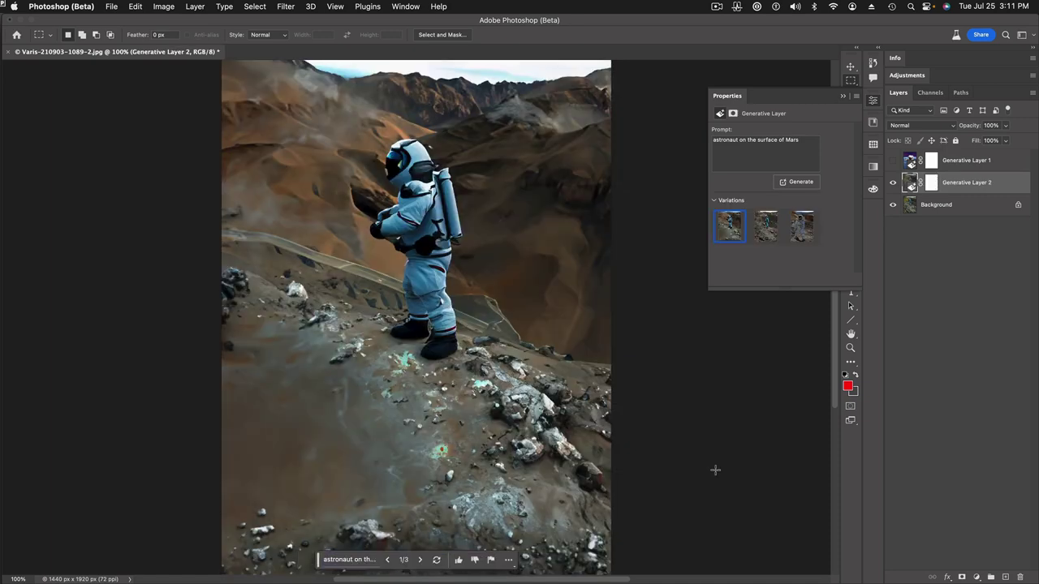
left_click(767, 230)
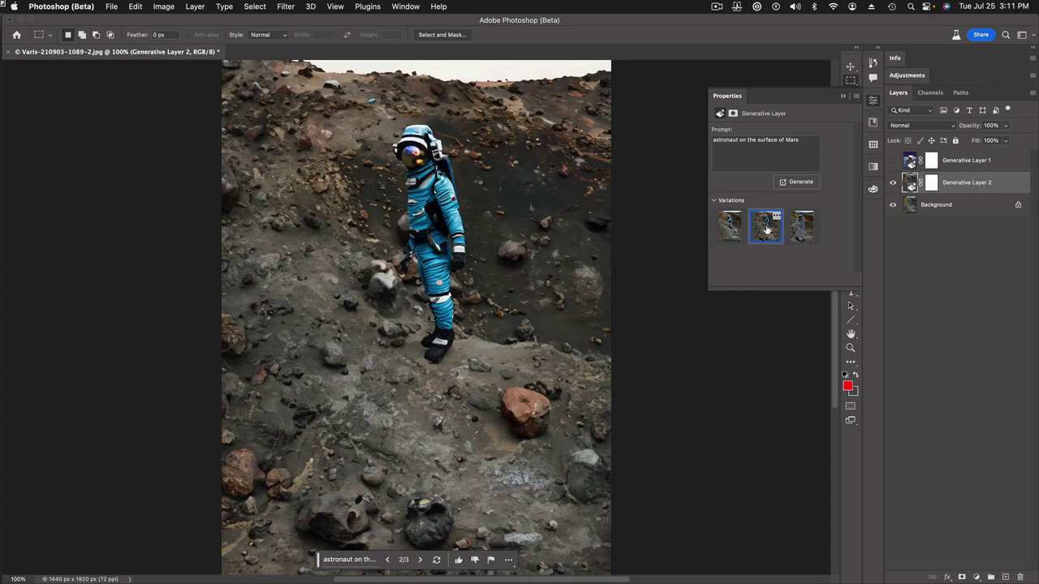
left_click(801, 230)
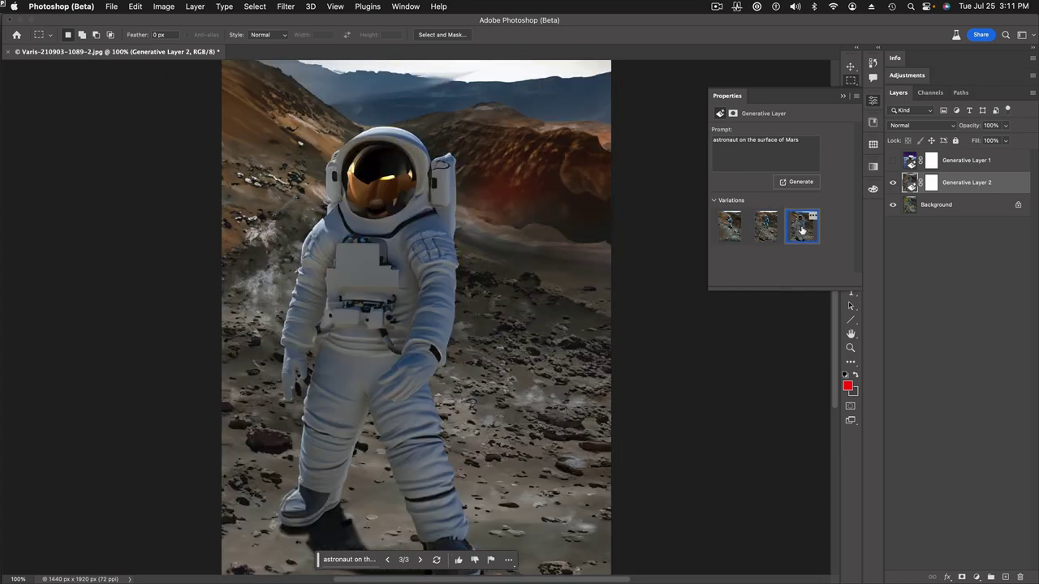
left_click(731, 229)
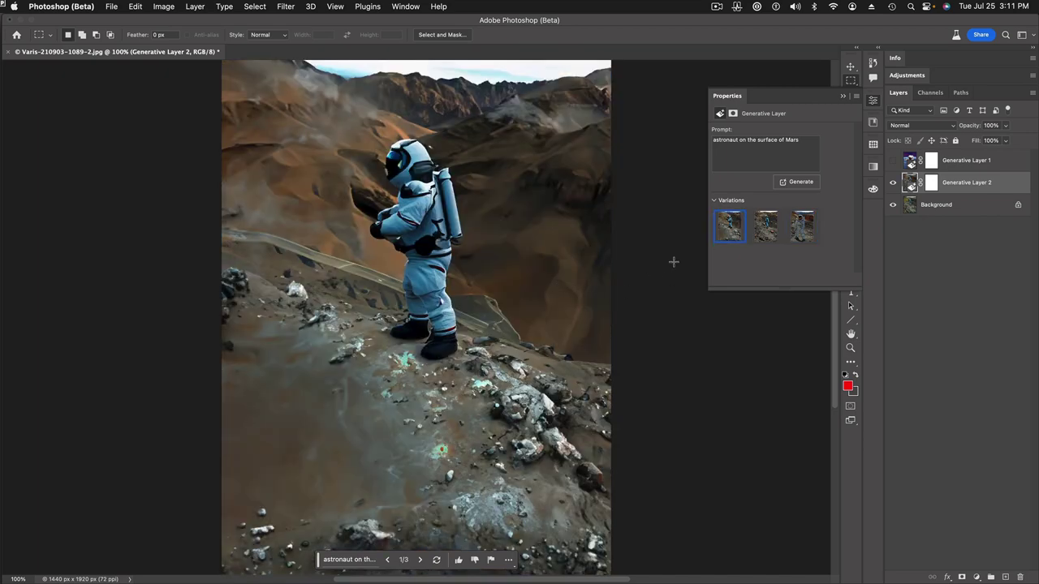
- Toggle Generative Layer 2 off and on to compare it with the original photo
left_click(893, 183)
left_click(893, 182)
left_click(893, 182)
left_click(893, 183)
key("super+equal")
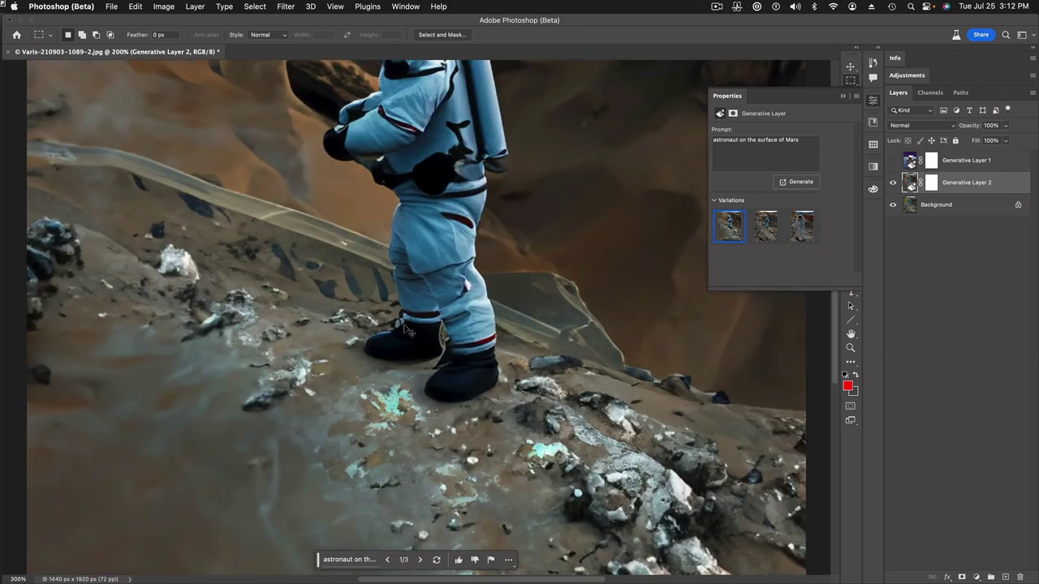
key("super+equal")
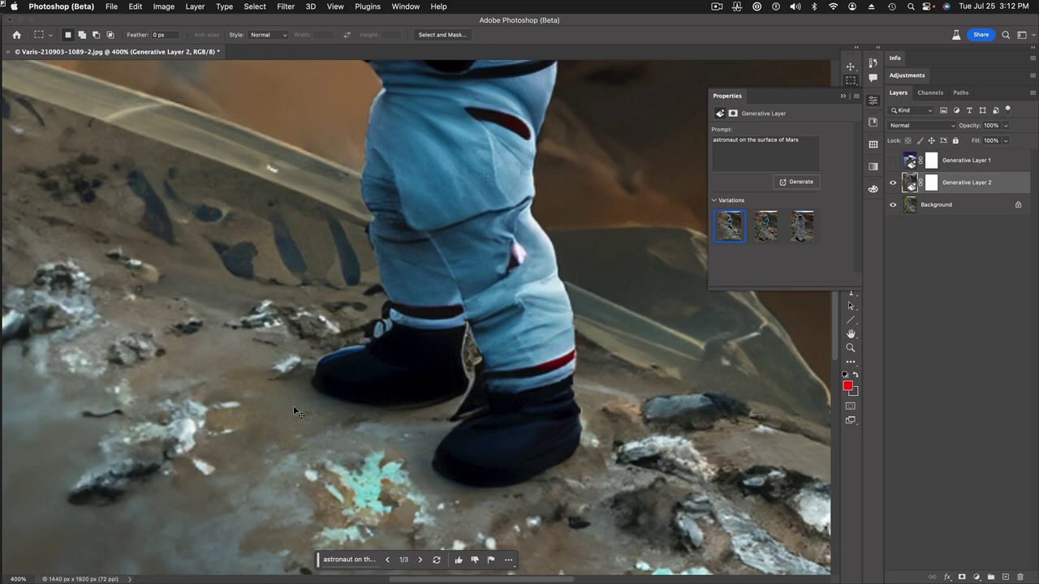
key("super+minus")
key("super+minus")
key("super+minus")
key("super+minus")
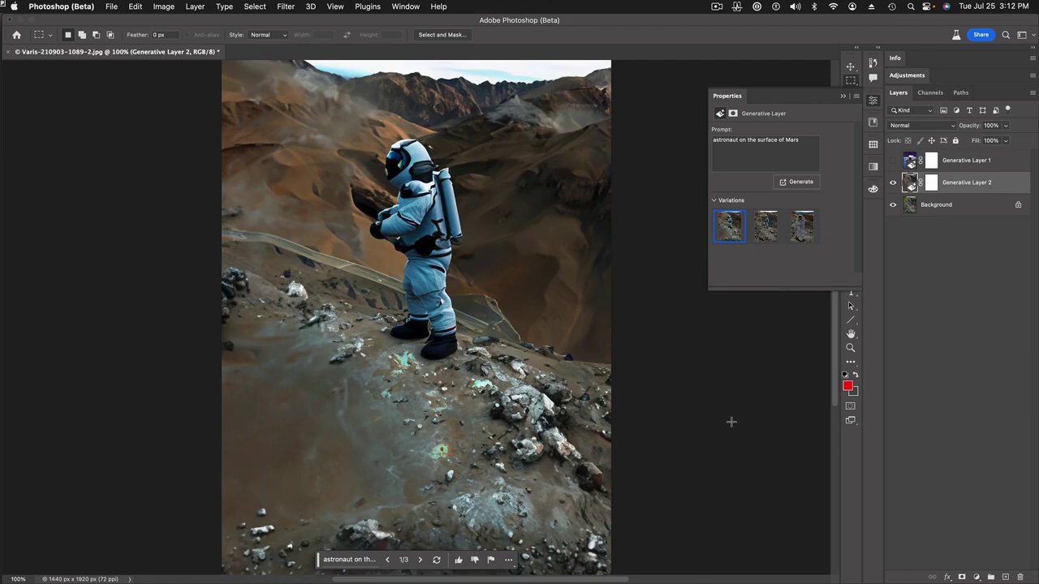
- Flip Generative Layer 2 on and off, leave it hidden, and target the Background layer
left_click(894, 185)
left_click(893, 186)
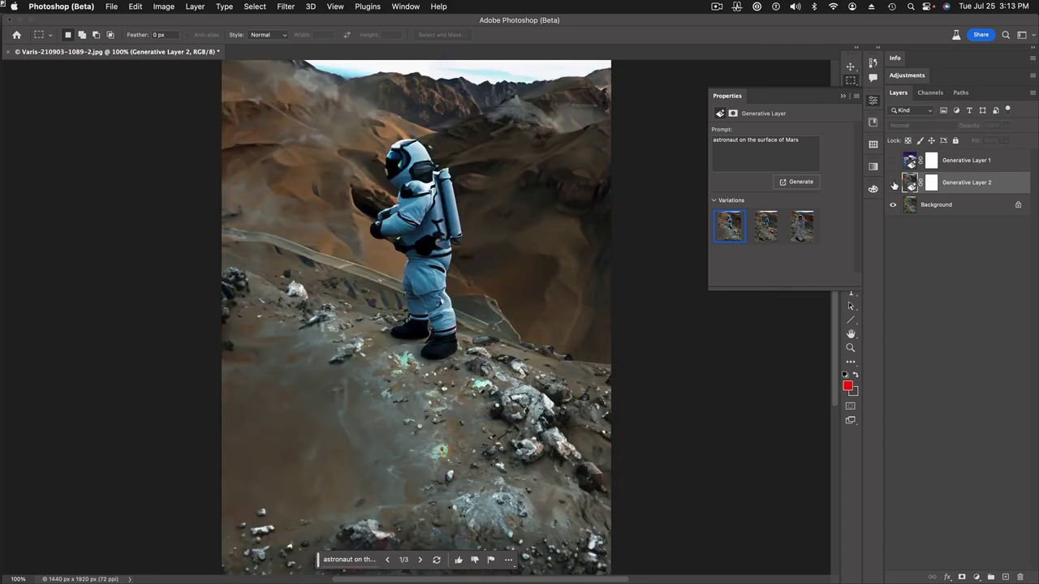
left_click(893, 186)
left_click(894, 186)
left_click(894, 186)
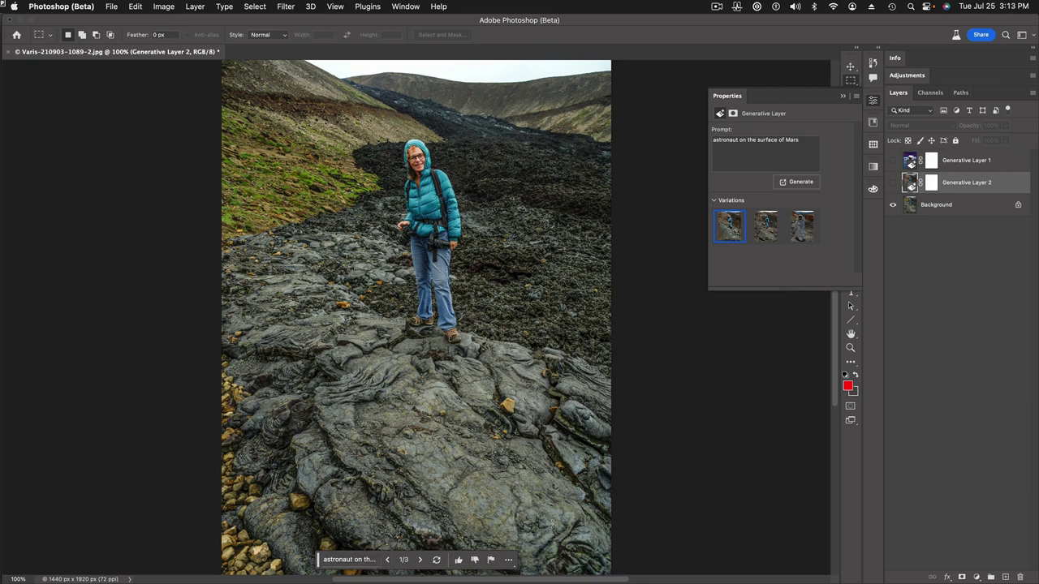
left_click(964, 207)
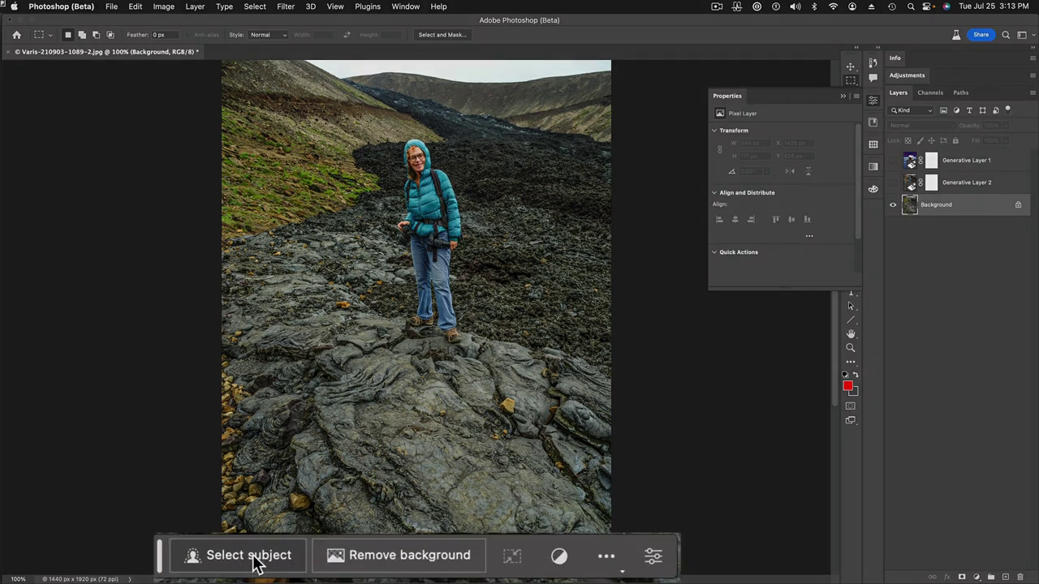
- Select the hiker with Select subject, pin the task bar at the lower right, and zoom in
left_click(242, 560)
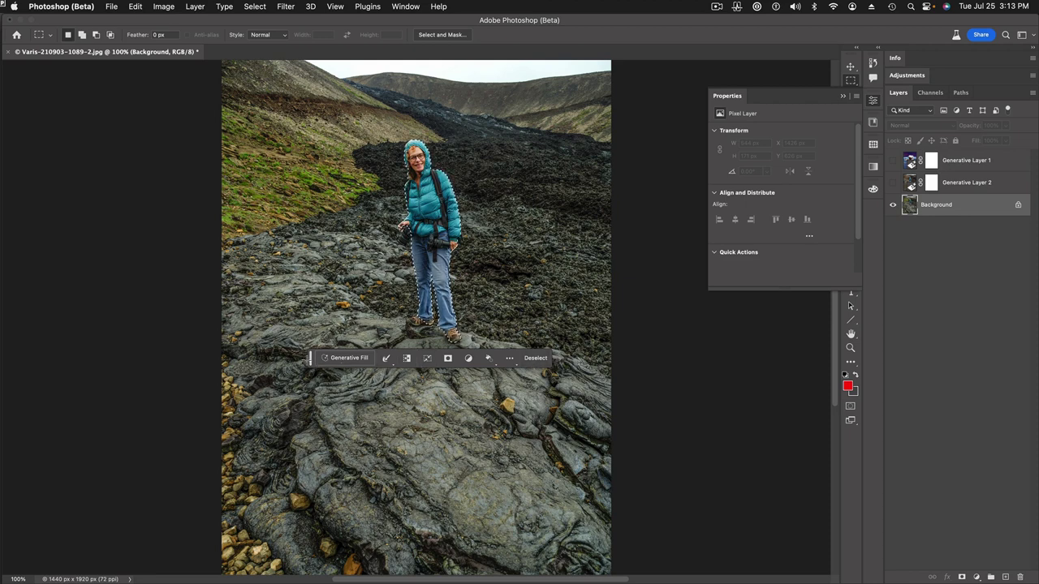
left_click_drag(310, 362, 575, 552)
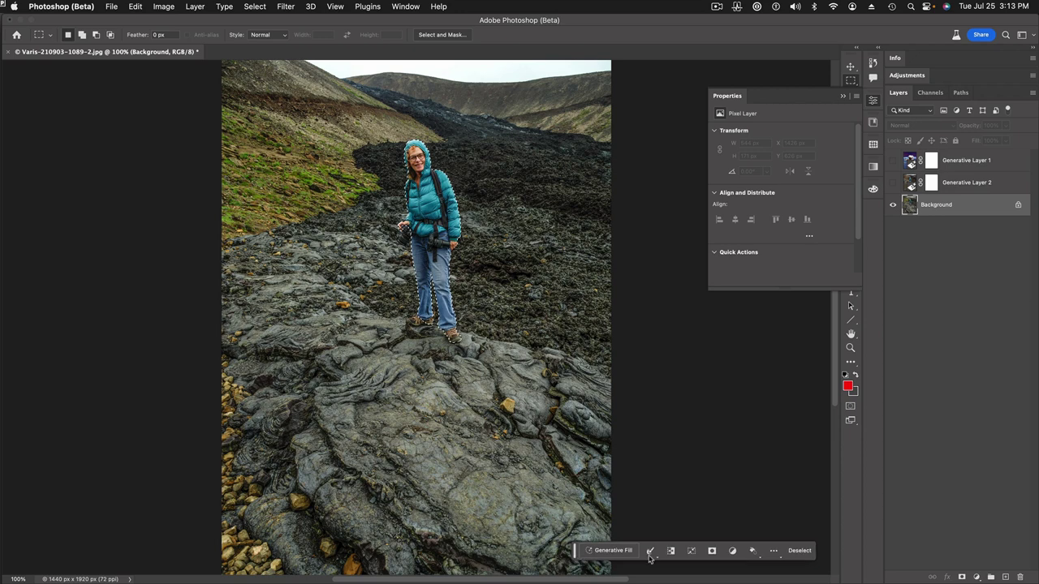
left_click(816, 530)
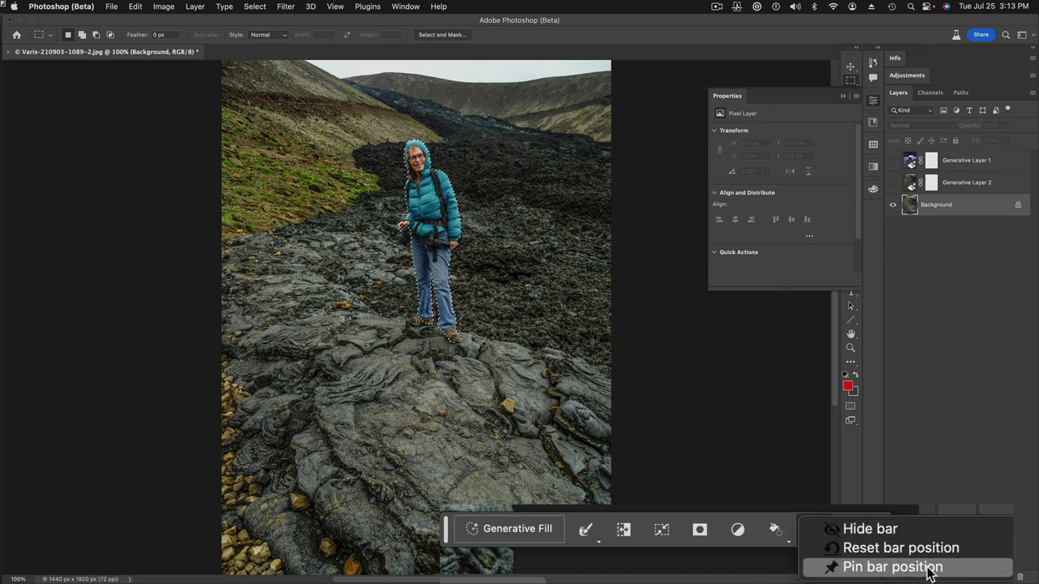
left_click(812, 566)
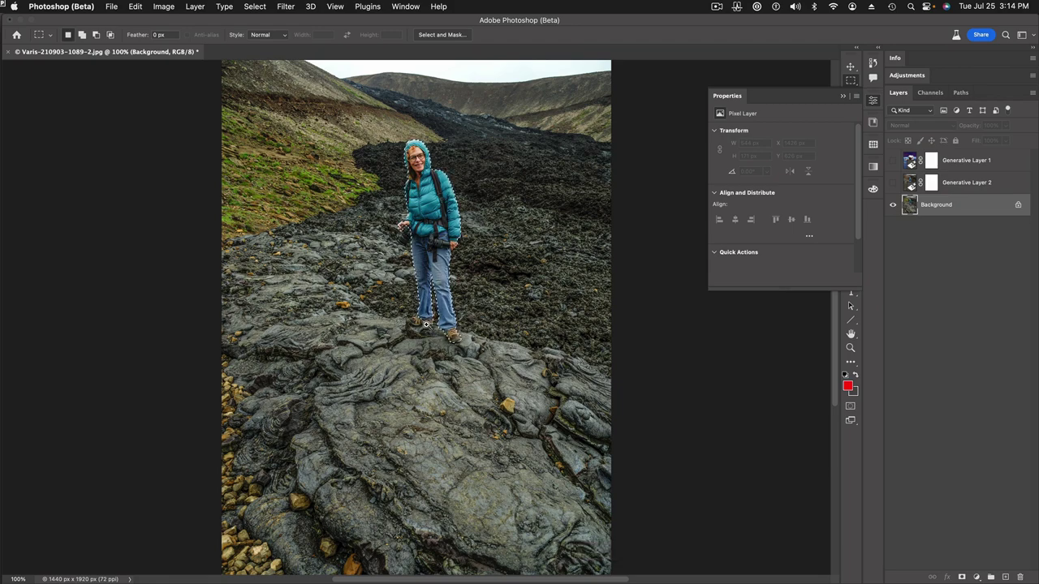
key("super+equal")
key("super+equal")
key("super+equal")
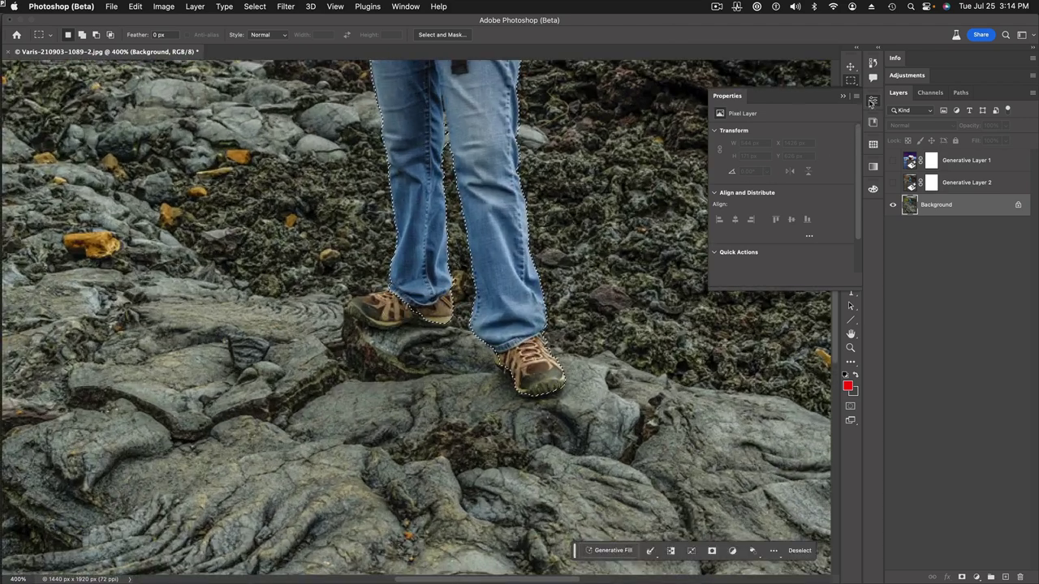
- Shift-lasso the hiker's left shoe into the selection, then return the zoom to 100%
left_click(873, 99)
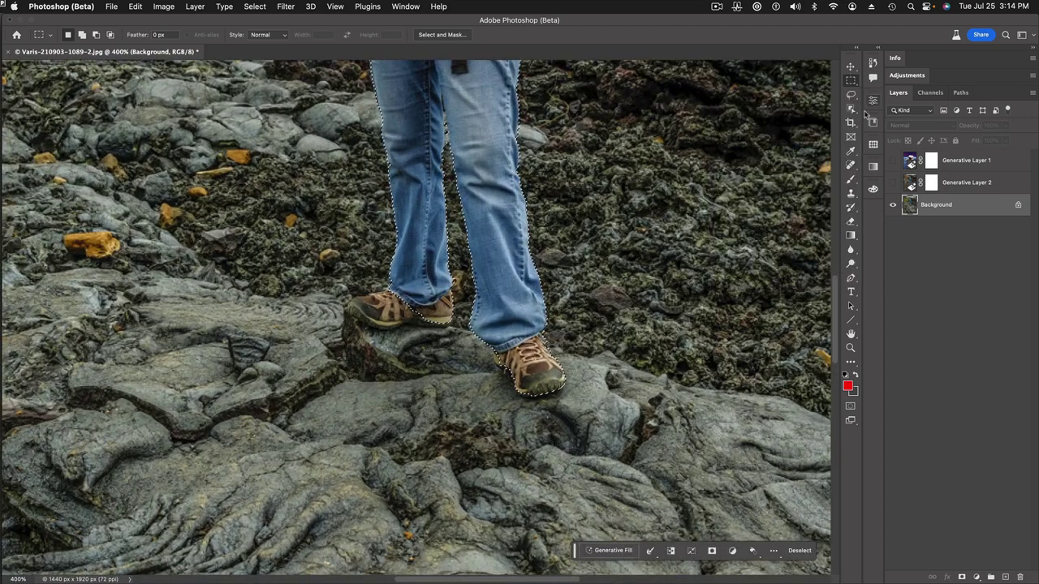
left_click(851, 94)
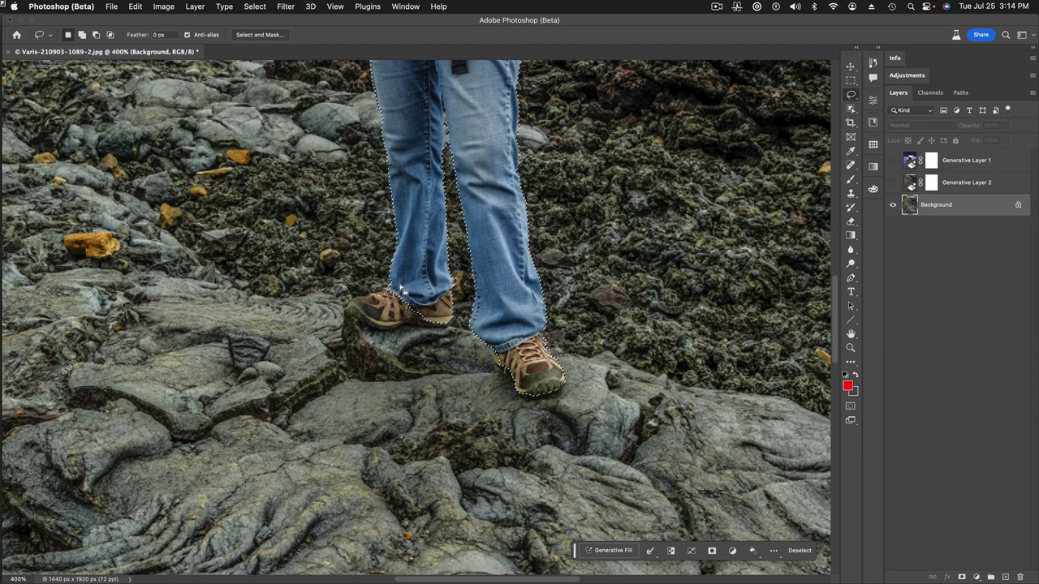
key("shift")
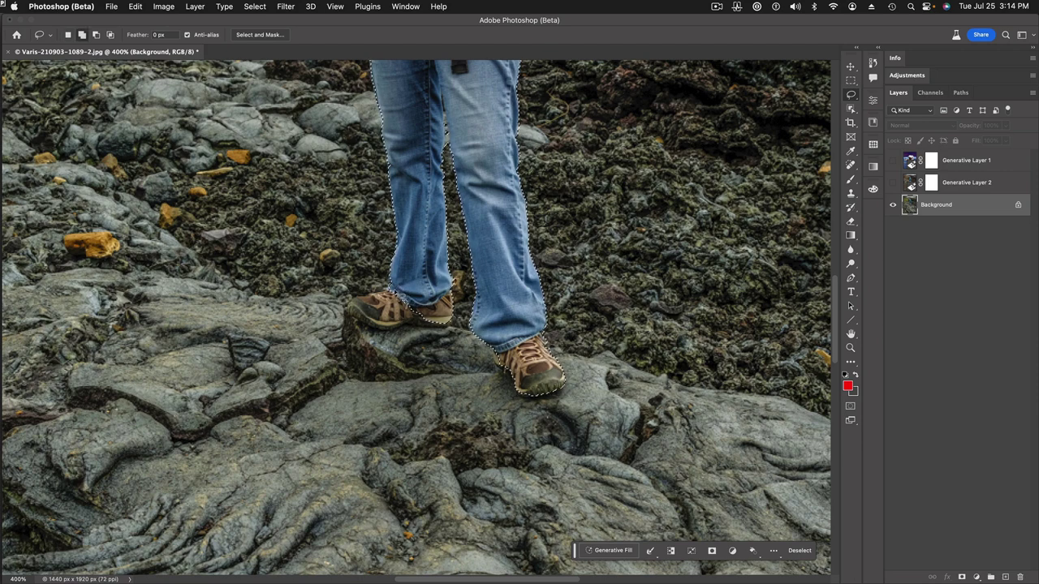
mouse_move(354, 315)
left_mouse_down()
mouse_move(337, 330)
mouse_move(388, 341)
left_mouse_up()
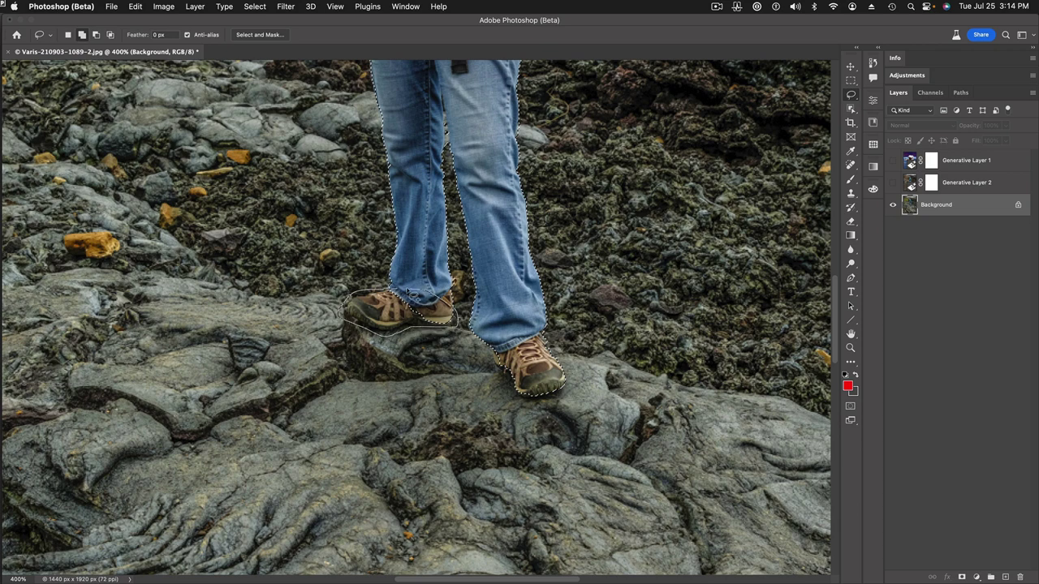
left_click_drag(454, 323, 456, 318)
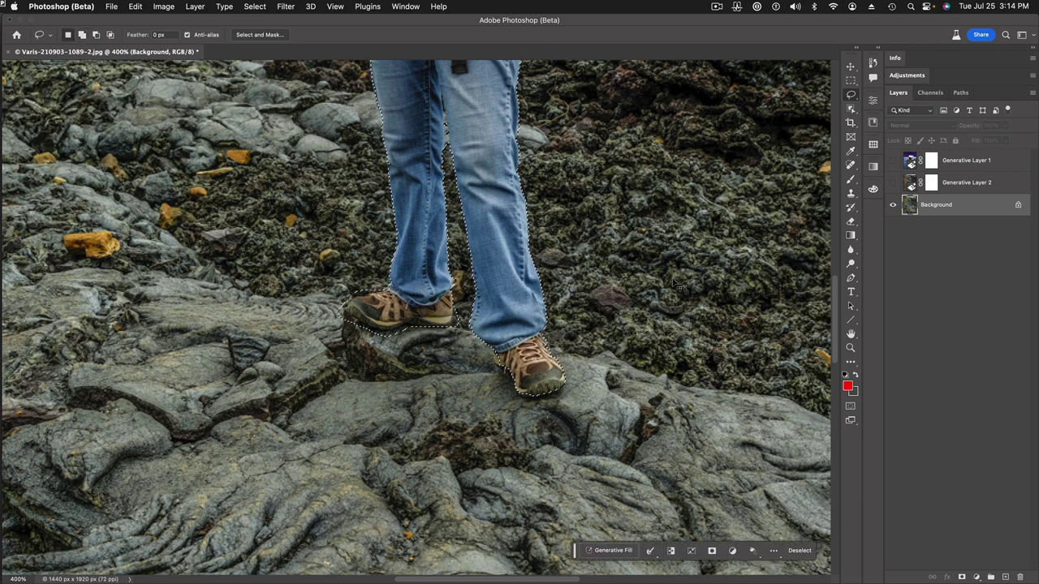
key("super+minus")
key("super+minus")
key("super+minus")
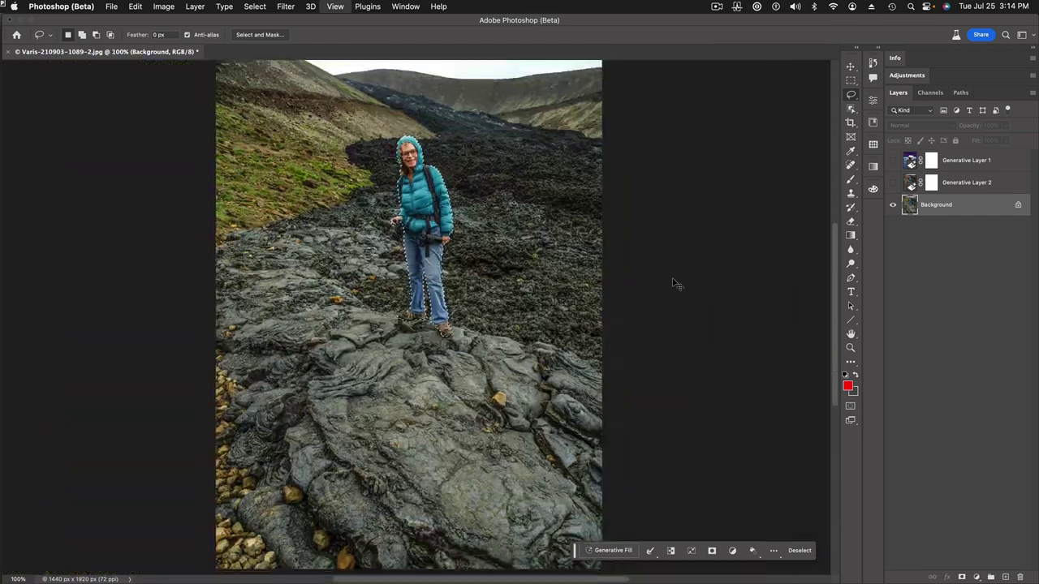
key("super+minus")
key("super+plus")
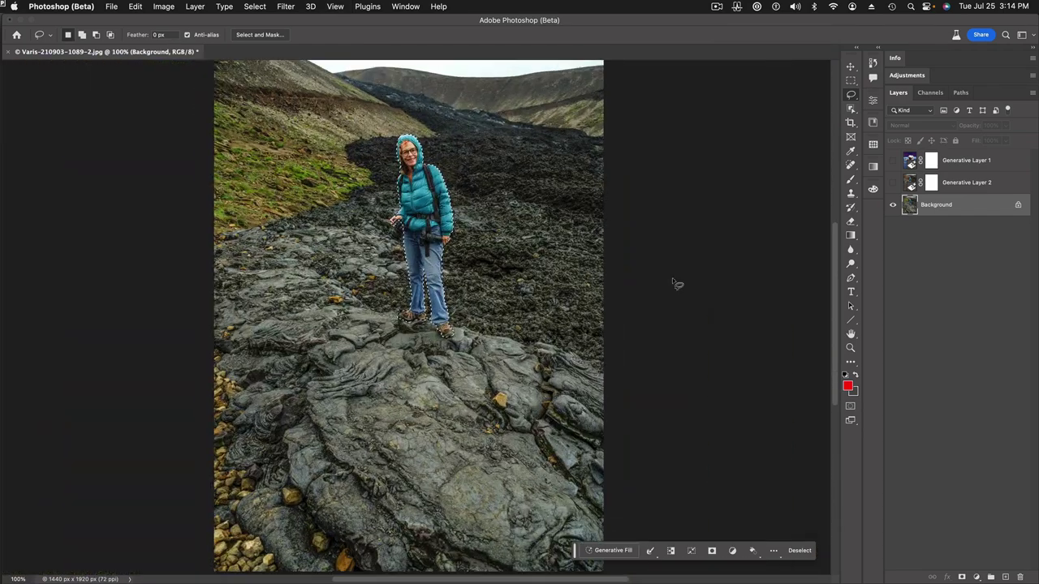
- Generate 'astronaut on Mars' inside the selection in place of the hiker
left_click(610, 553)
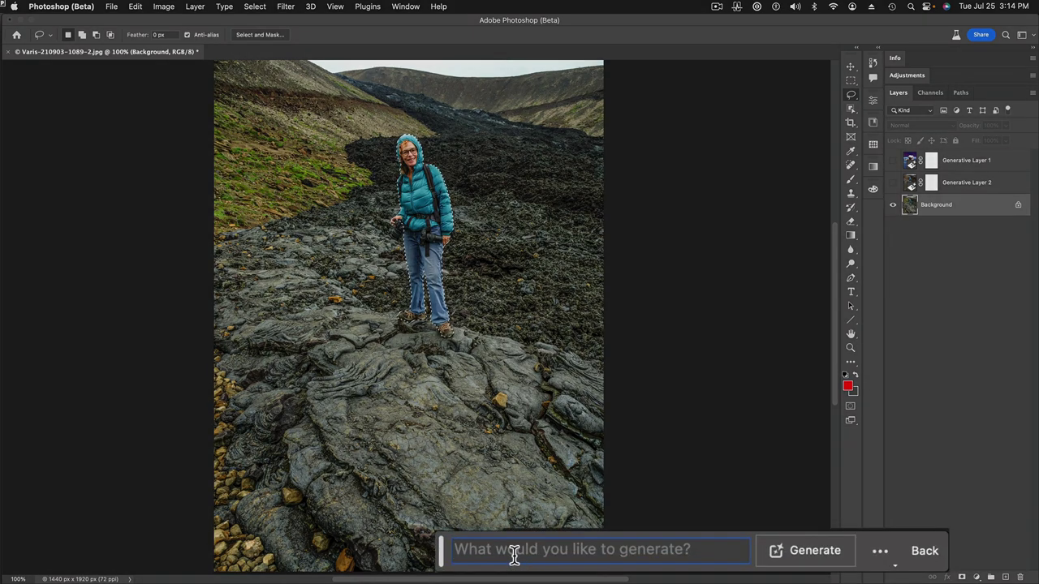
type("as")
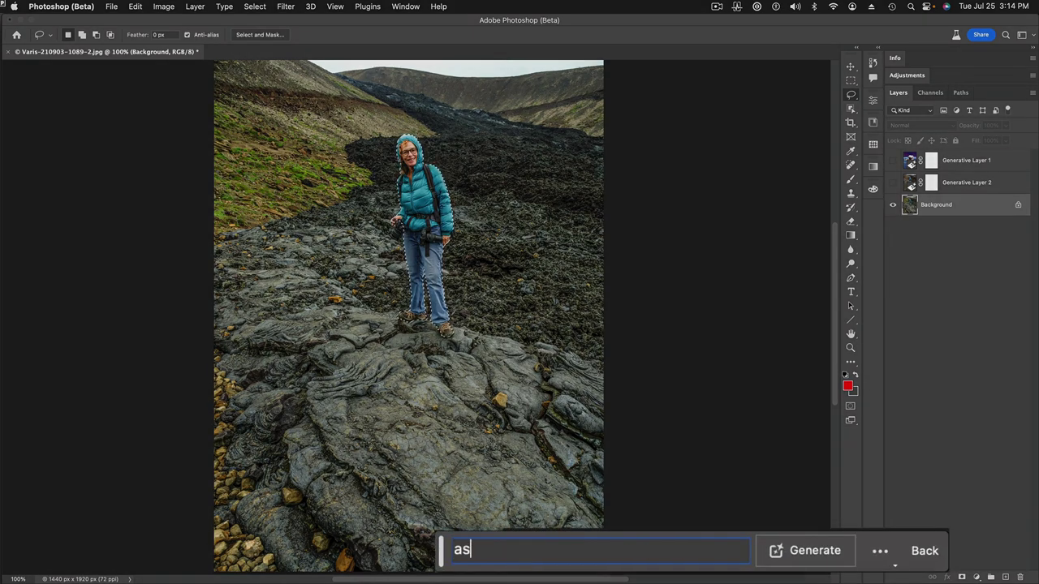
type("tronau")
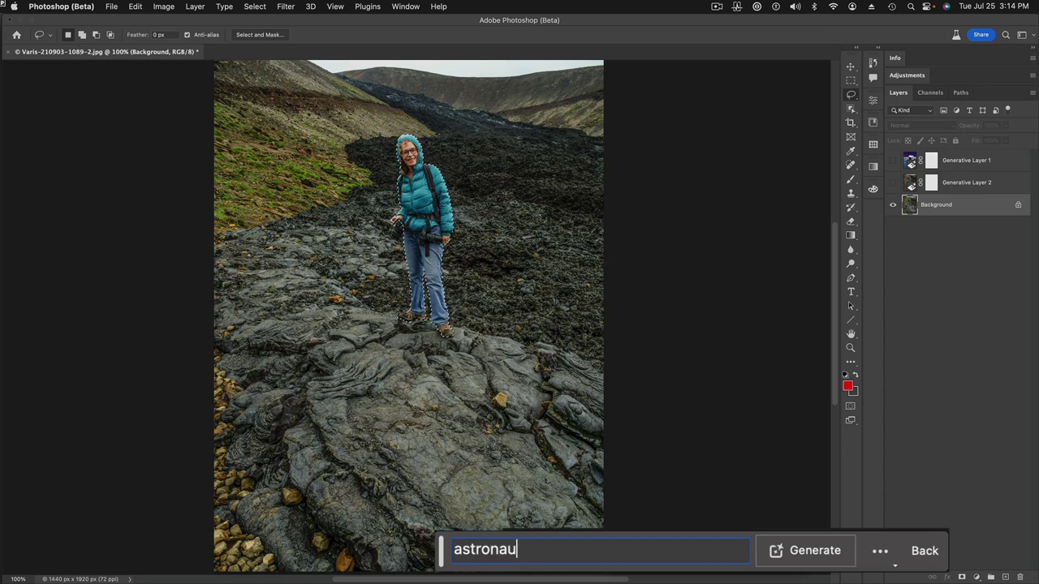
type("t on Mars")
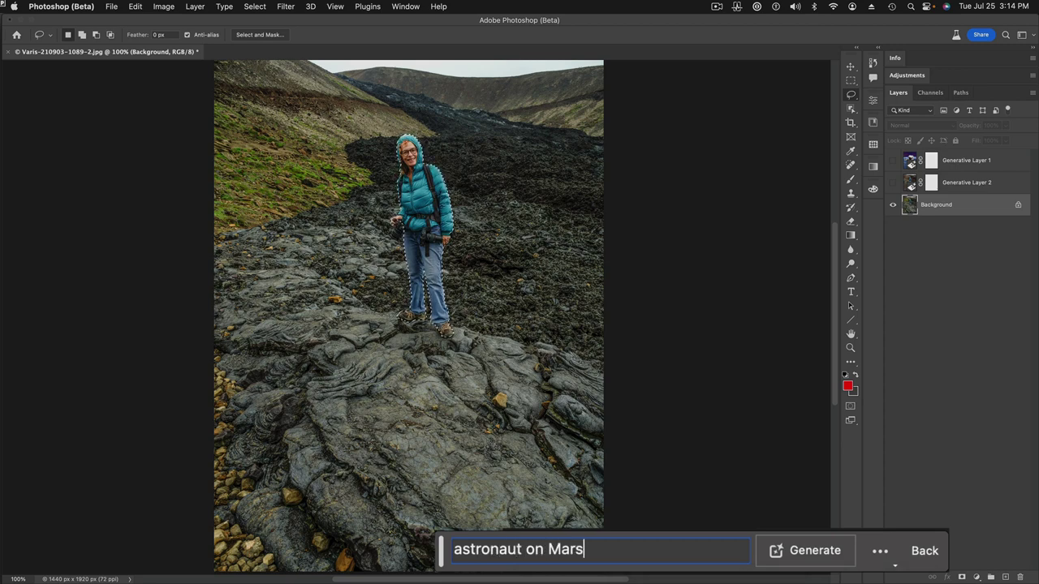
left_click(800, 552)
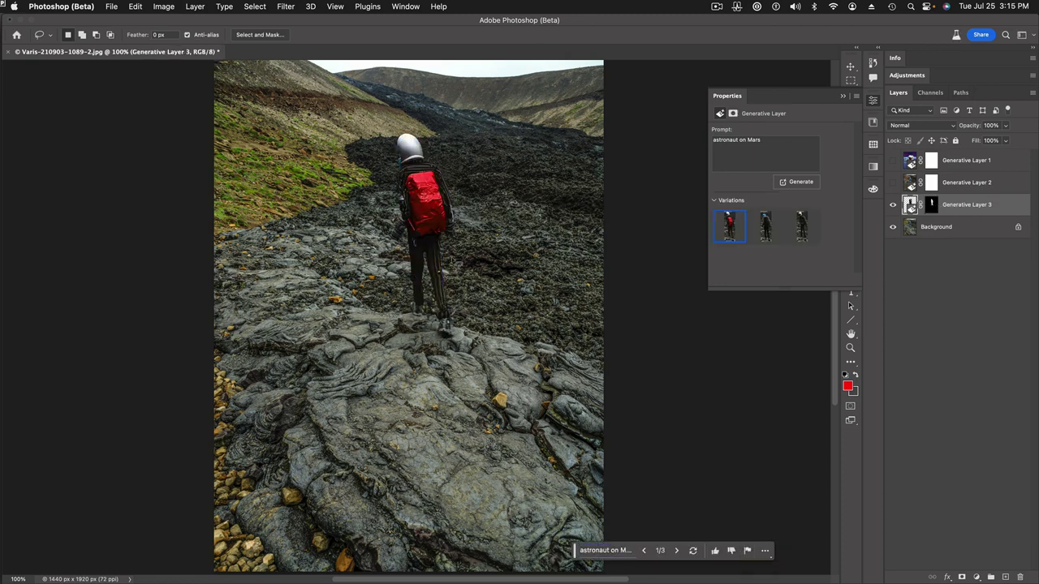
- Keep the third variation with the silver helmet and olive suit, inspecting it zoomed in, then return to 200%
left_click(768, 230)
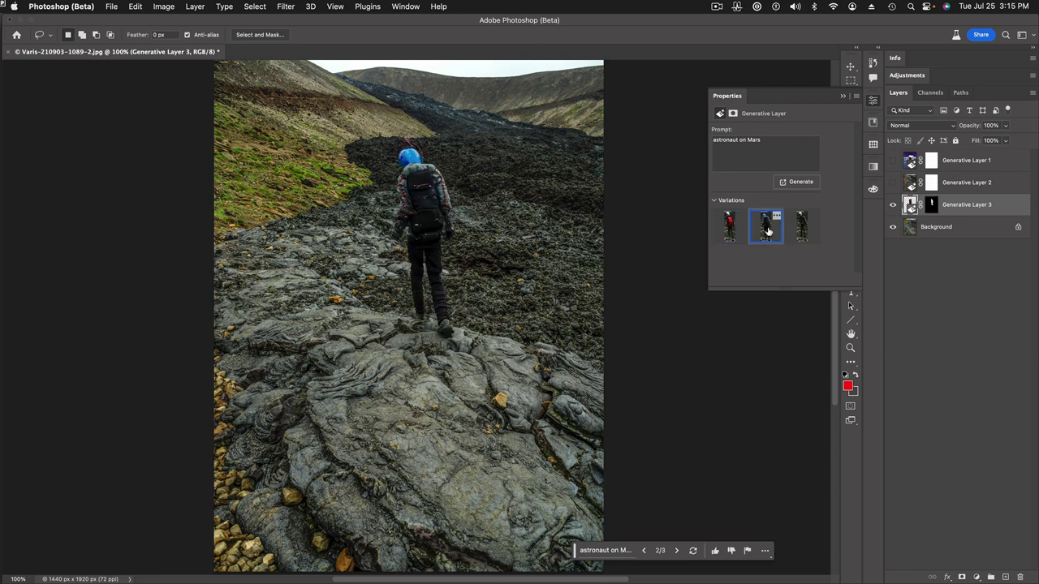
left_click(801, 230)
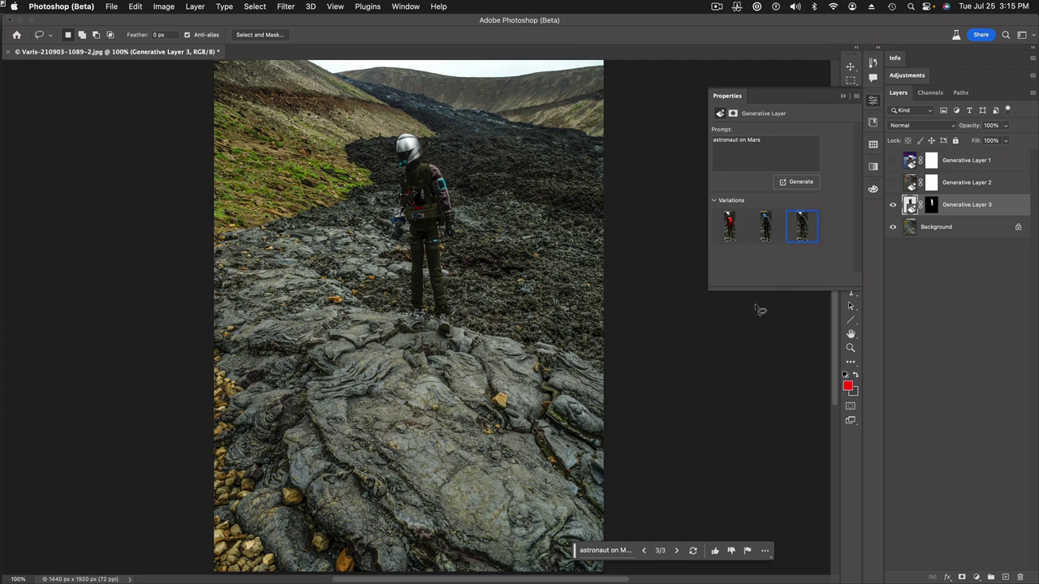
key("super+plus")
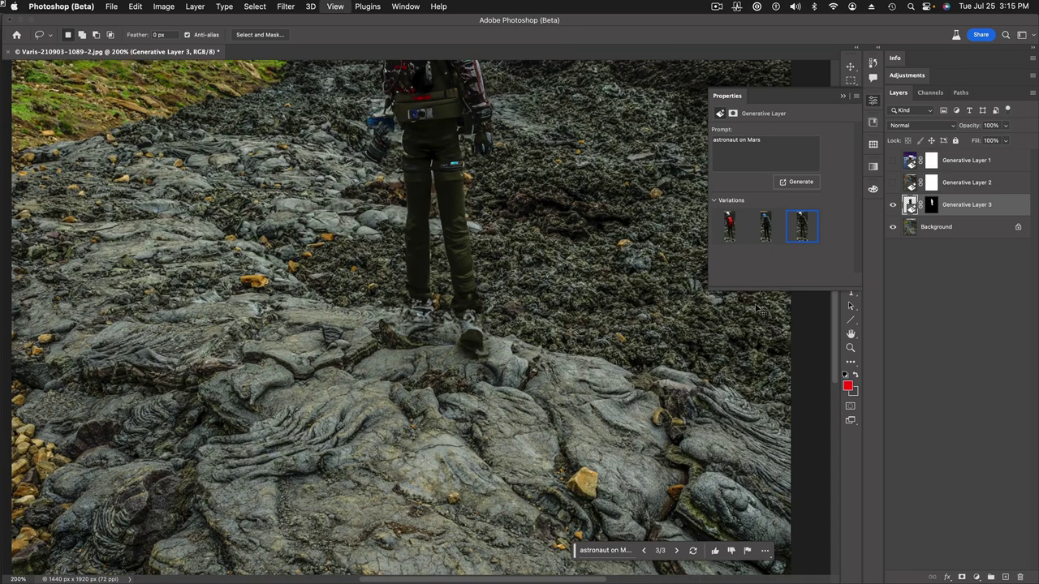
key("super+plus")
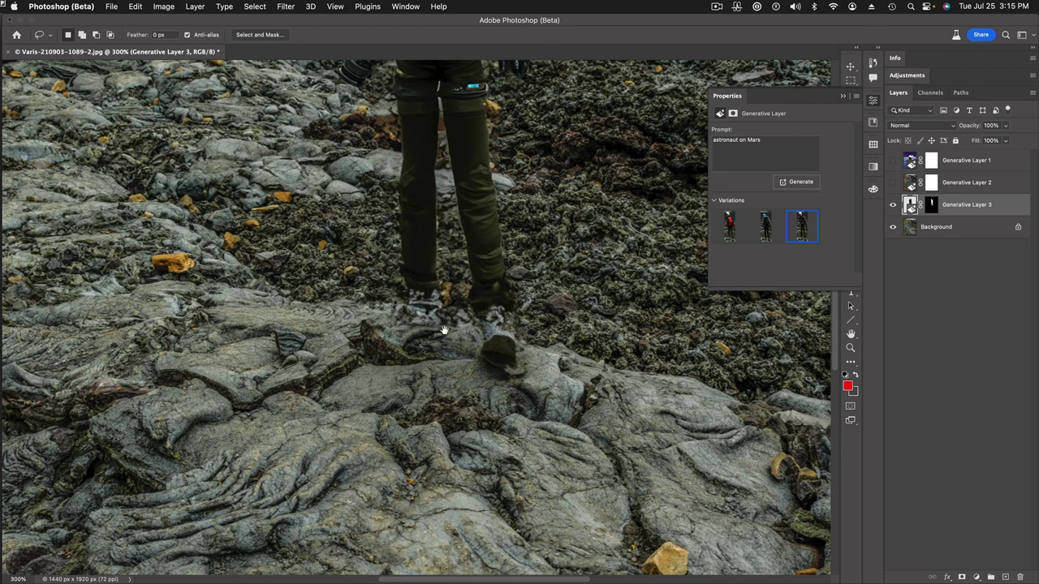
scroll(442, 340, "up", 5)
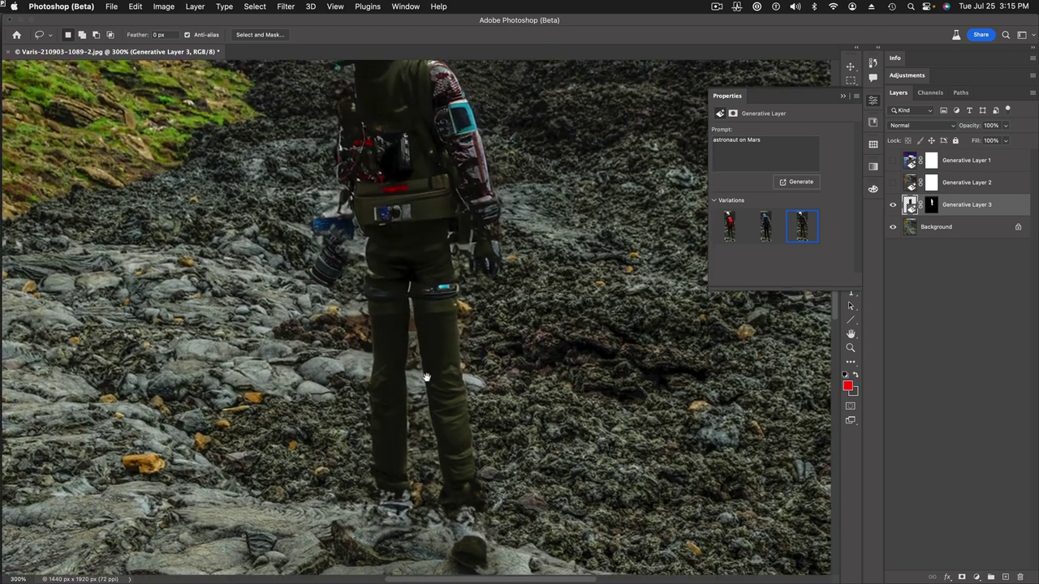
scroll(426, 377, "up", 3)
scroll(428, 427, "down", 2)
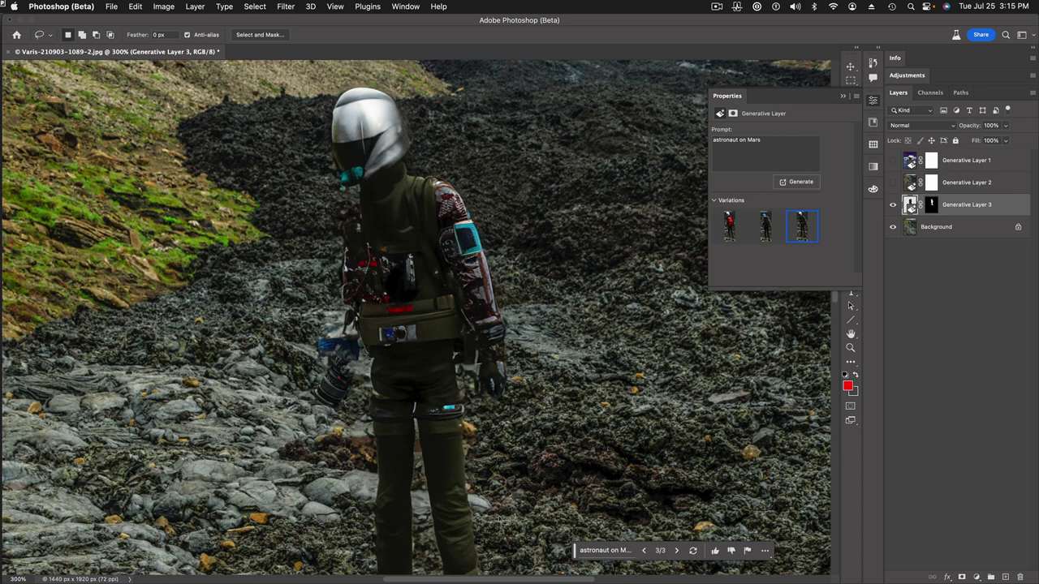
key("super+minus")
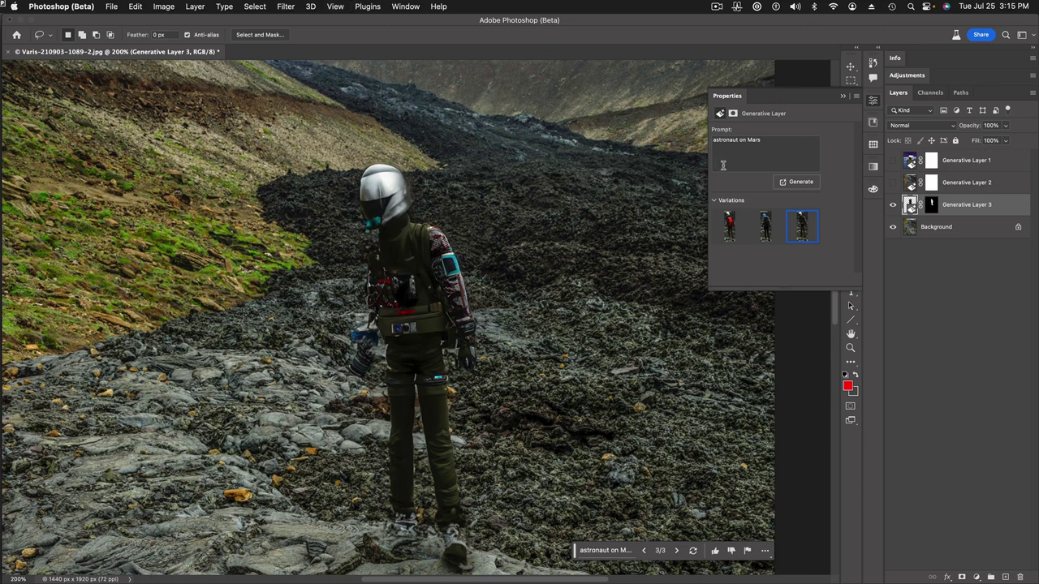
- Generate three more variations, return to the cyan-visor astronaut, and hide Generative Layer 3
left_click(799, 182)
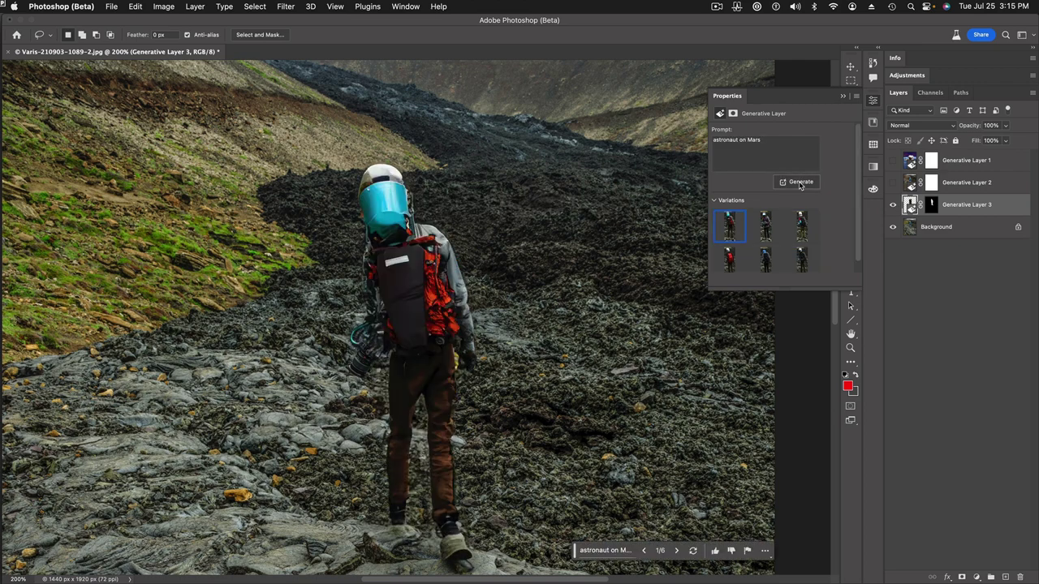
scroll(800, 184, "down", 1)
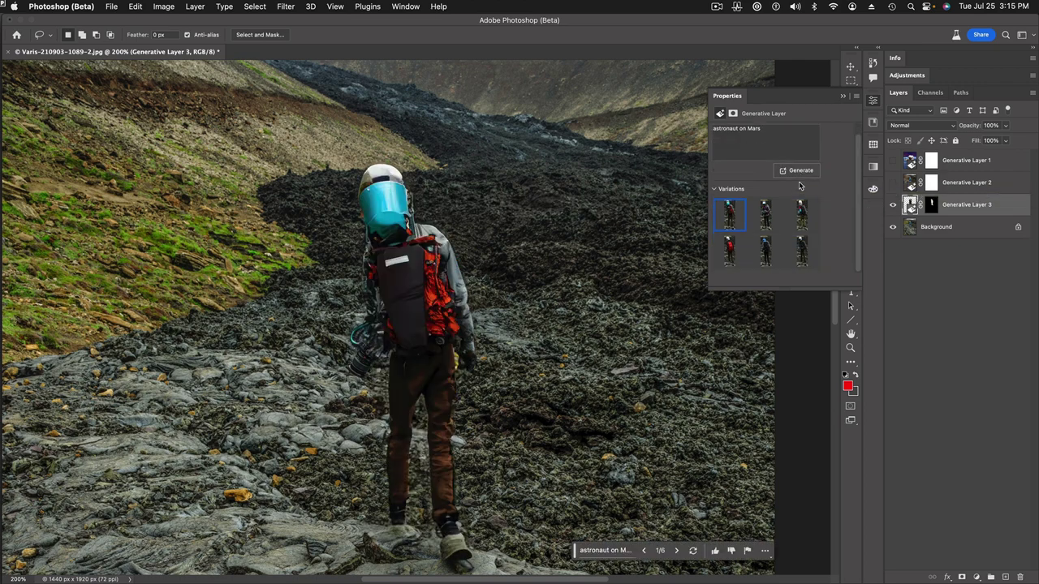
left_click(765, 216)
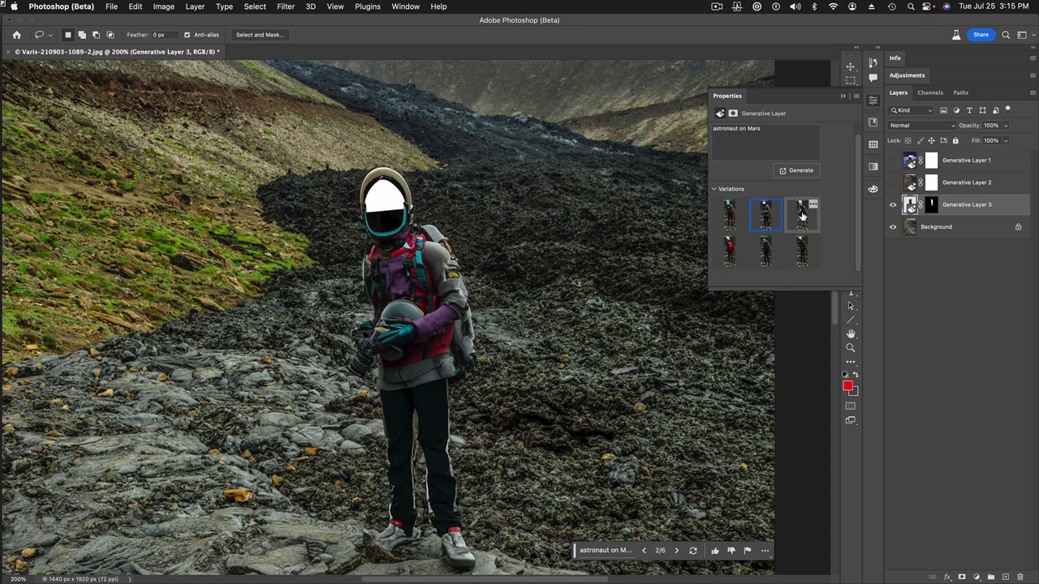
left_click(802, 216)
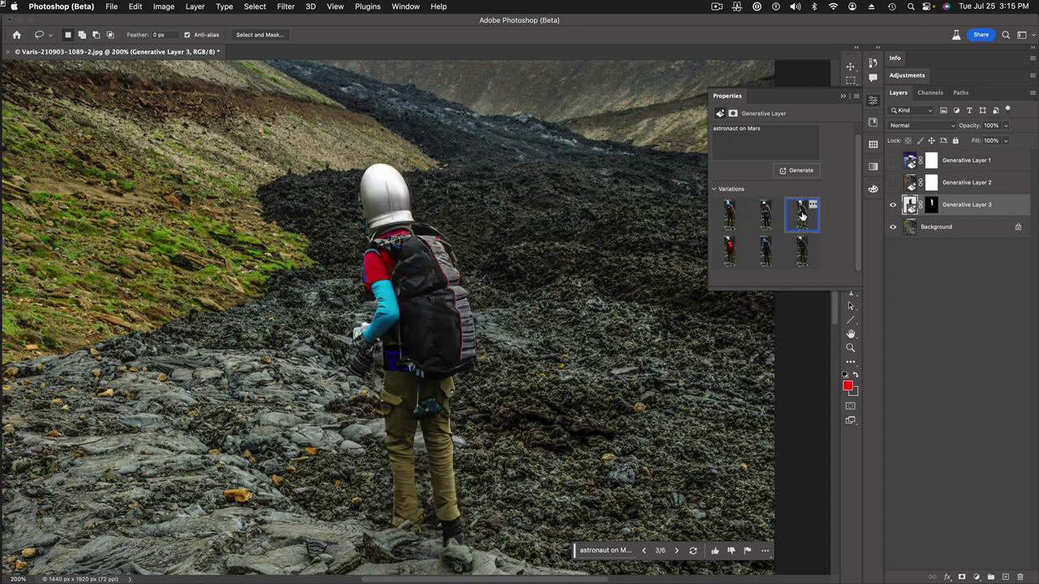
left_click(735, 216)
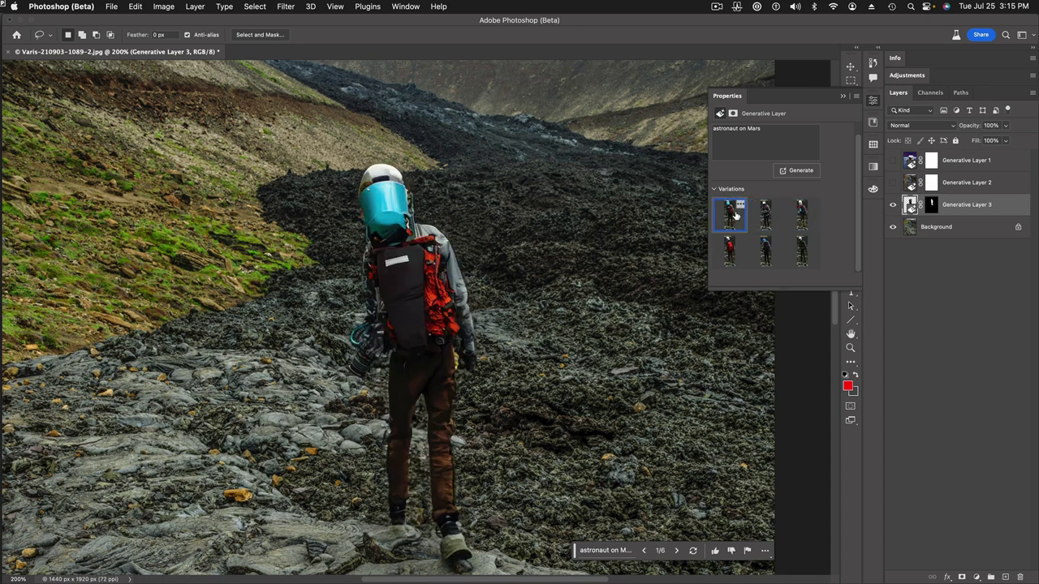
left_click(892, 207)
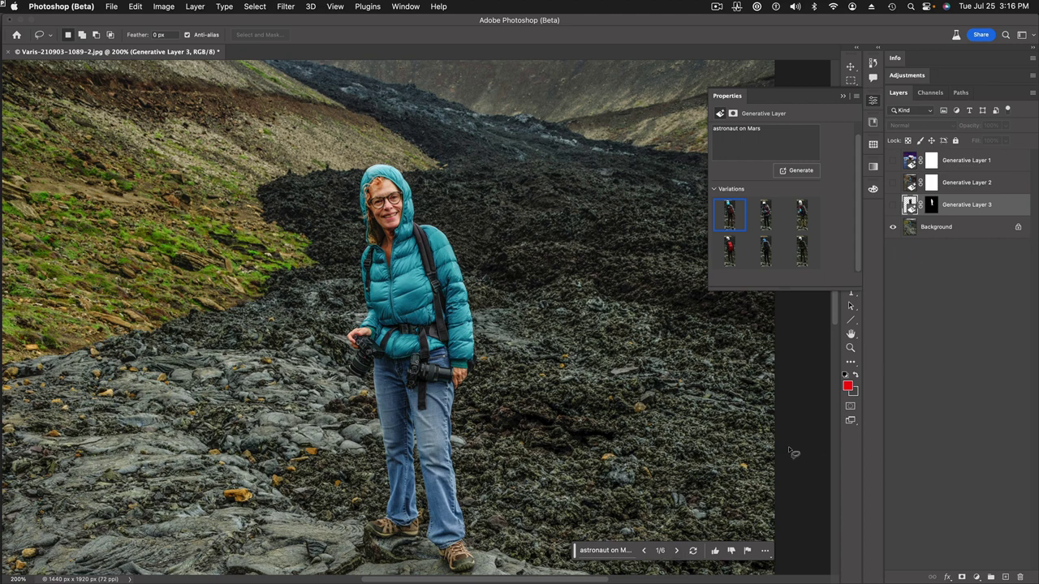
- Use Select Subject on the Background layer to select the hiker, and show it as a red Quick Mask
left_click(911, 230)
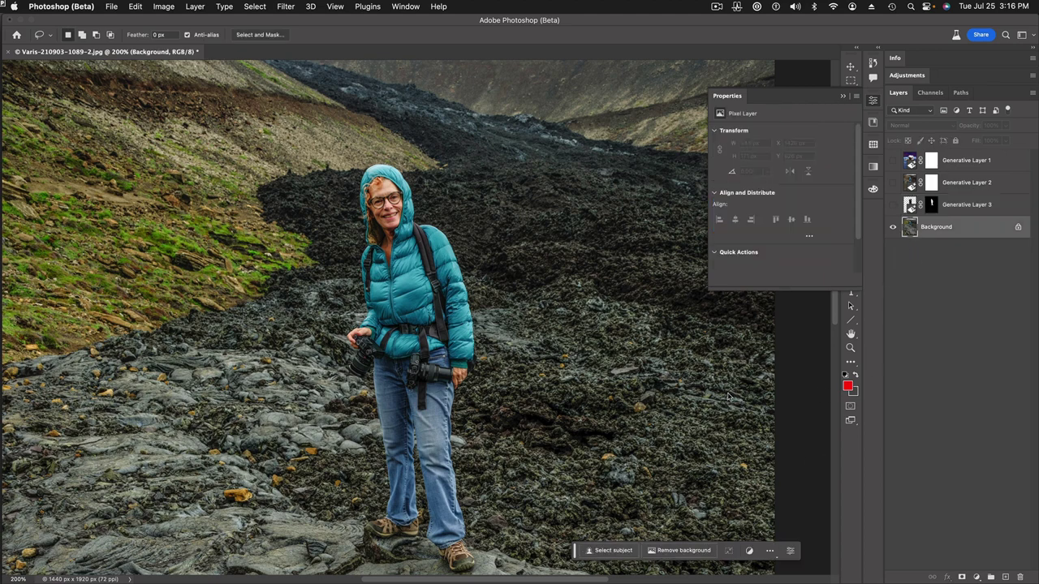
left_click(609, 552)
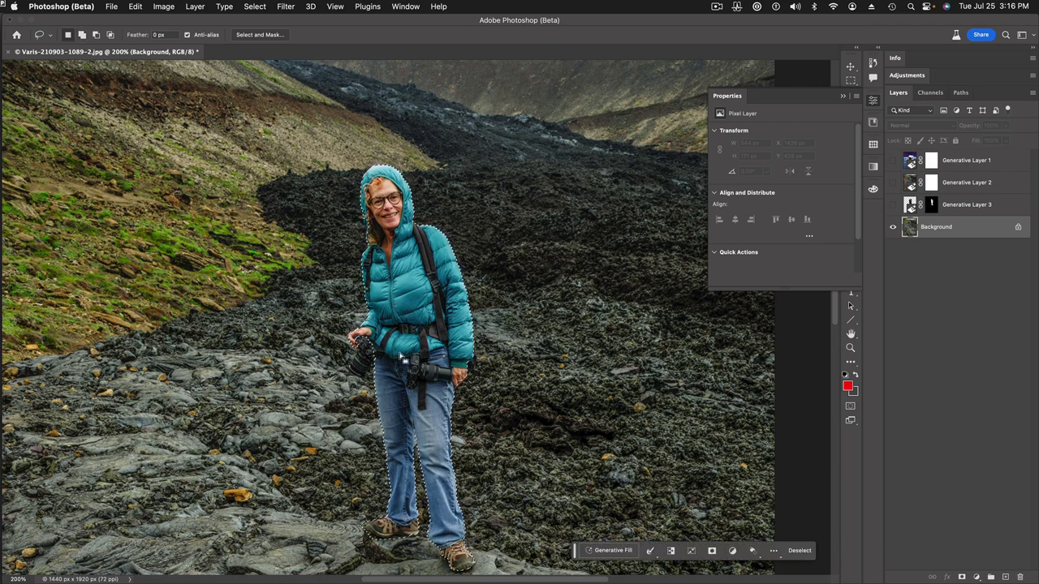
key("shift")
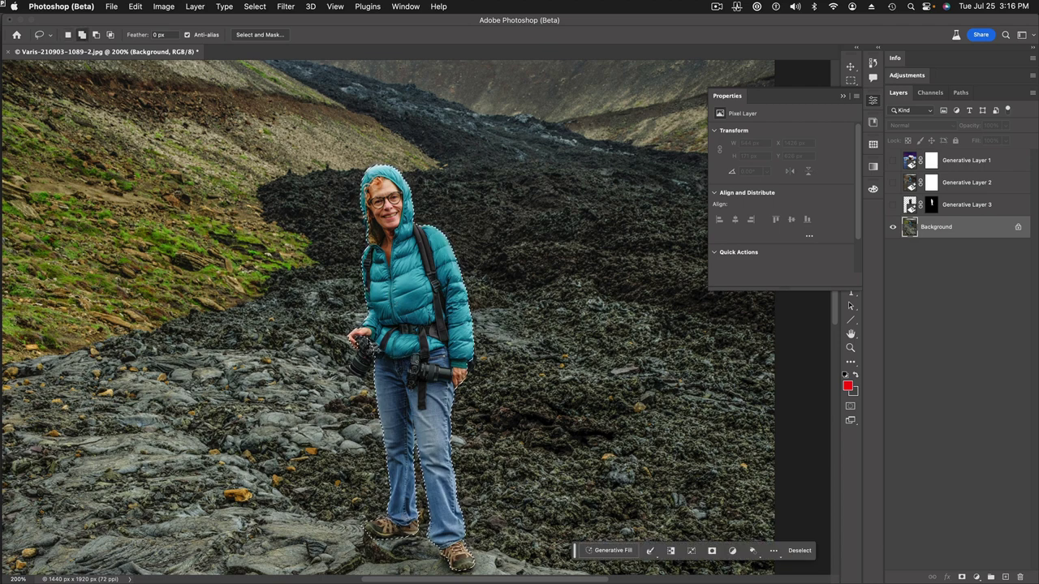
left_click(851, 409)
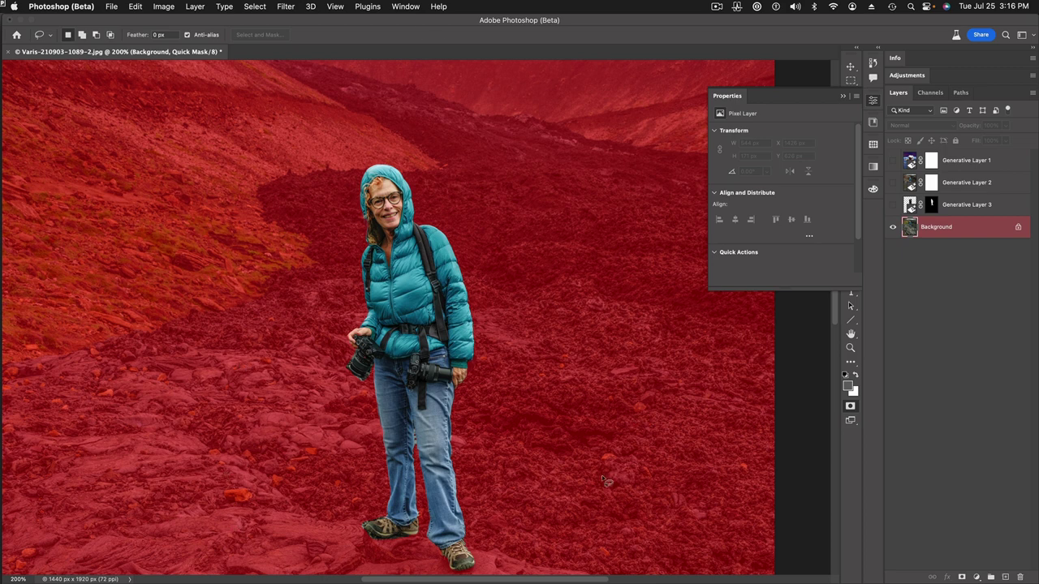
left_click(931, 92)
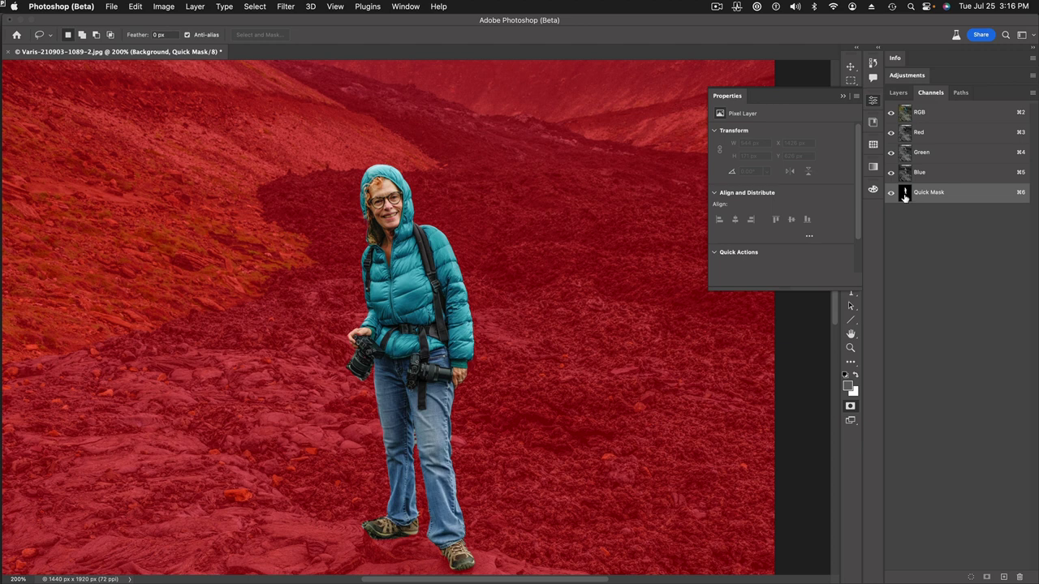
left_click(902, 98)
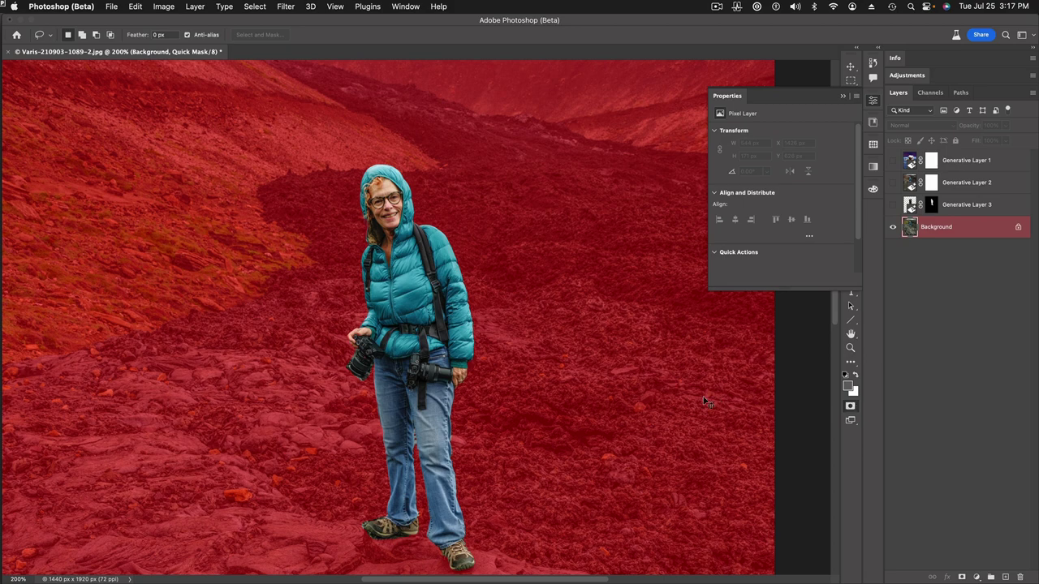
- Lower the Quick Mask's top Curves point to output about 114
key("super+m")
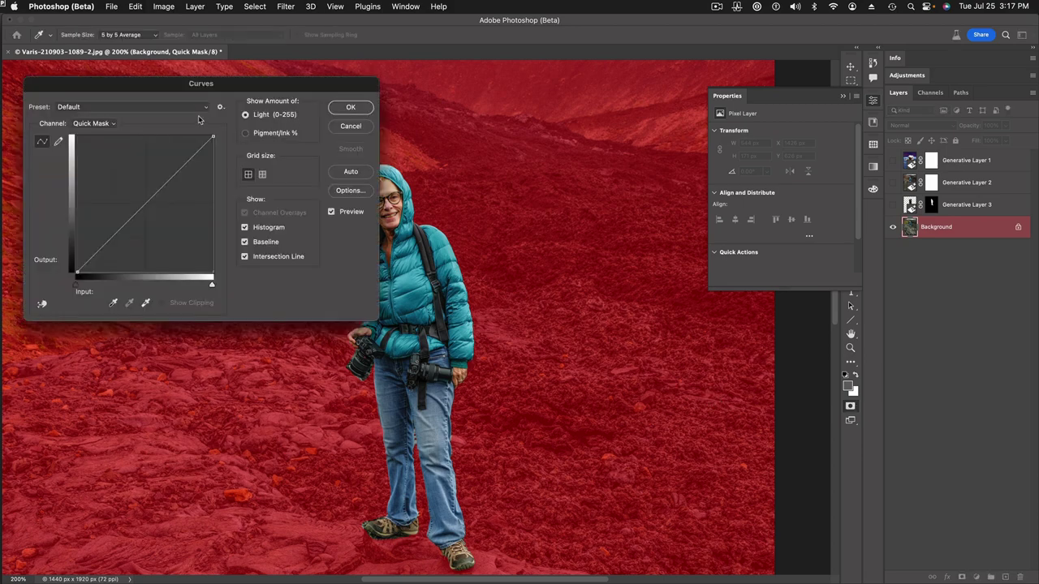
left_click_drag(214, 137, 225, 205)
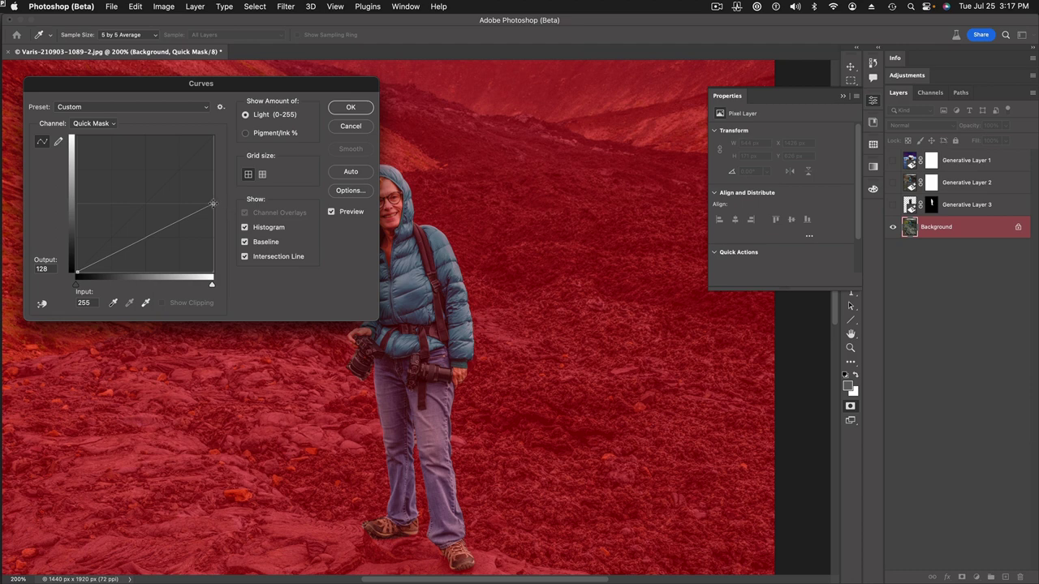
left_click_drag(213, 203, 215, 212)
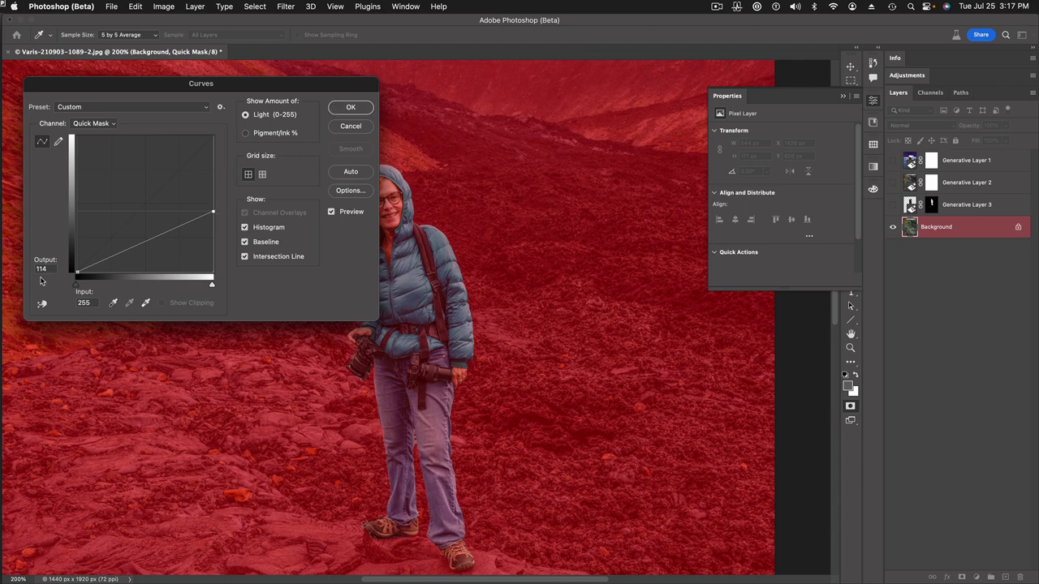
left_click(350, 108)
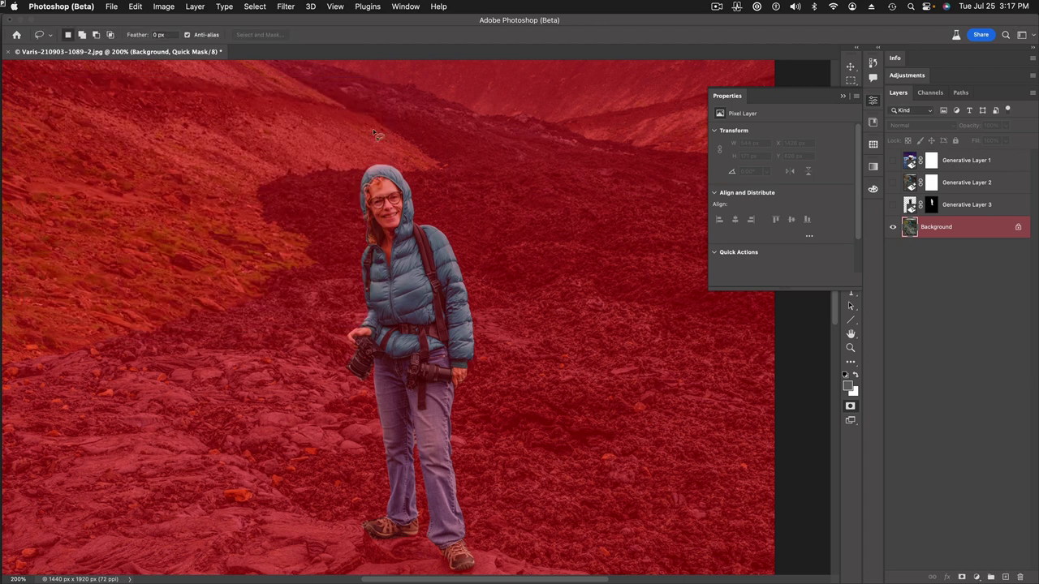
- Exit Quick Mask, generate 'astronaut on Mars' on the partial selection, and keep variation 3
left_click(851, 406)
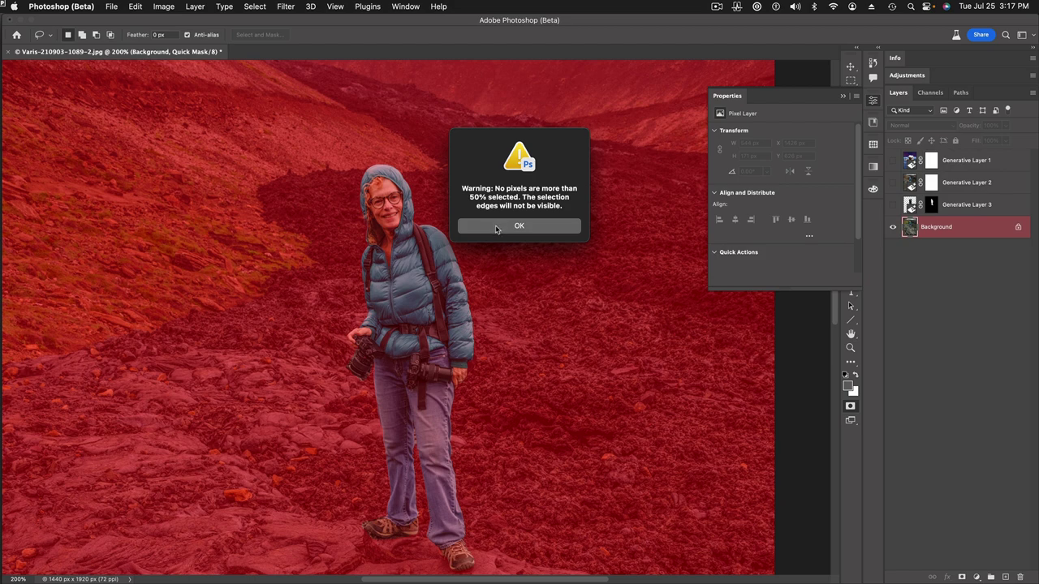
left_click(497, 228)
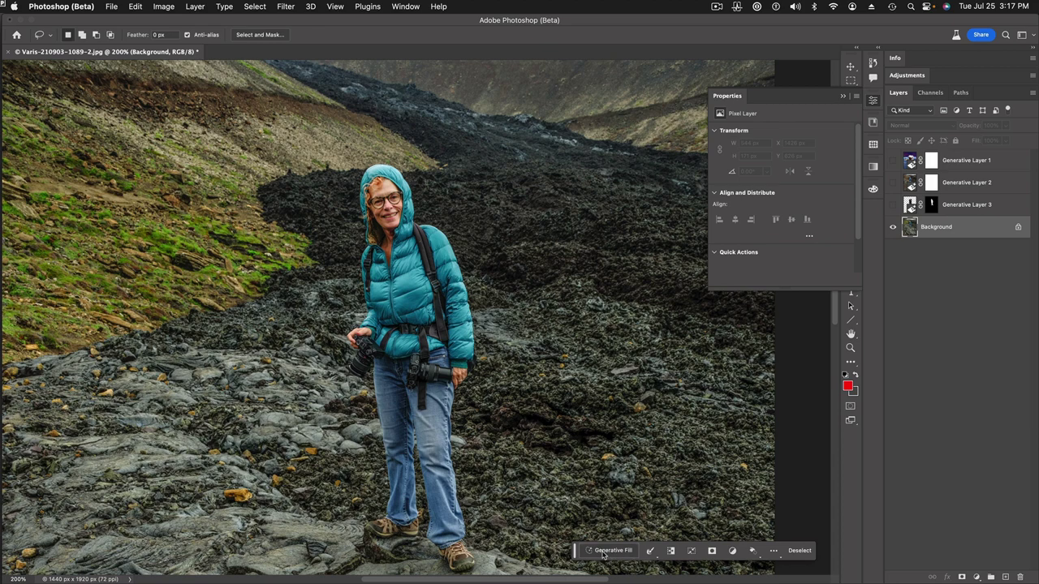
left_click(612, 551)
type("astronaut on Mars")
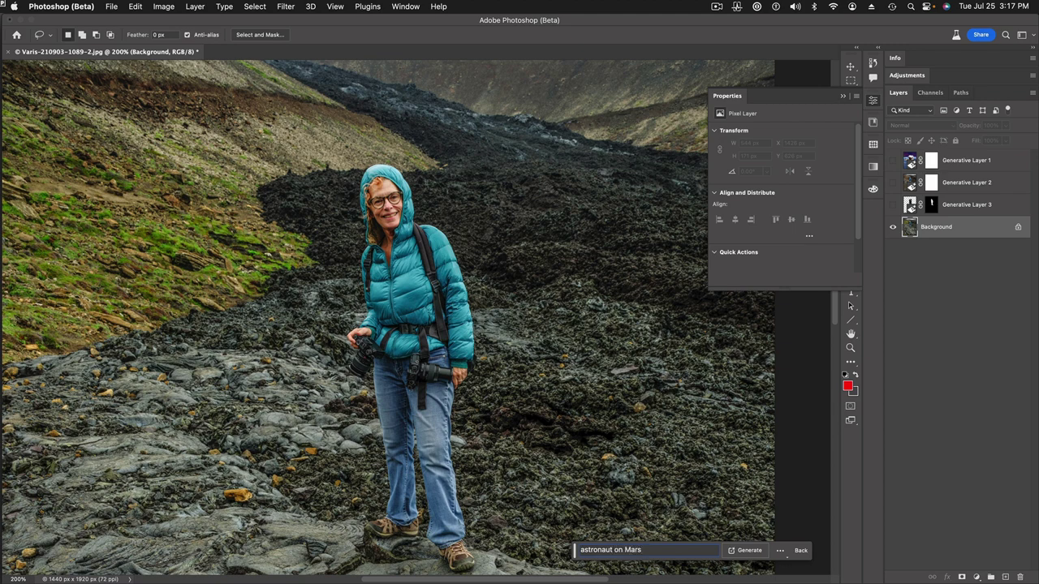
left_click(748, 550)
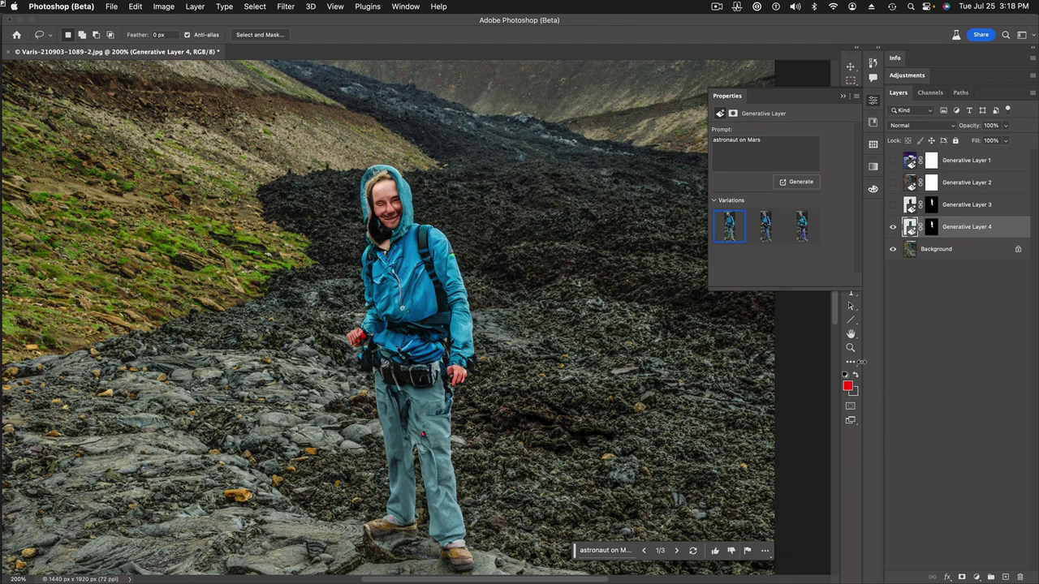
left_click(767, 226)
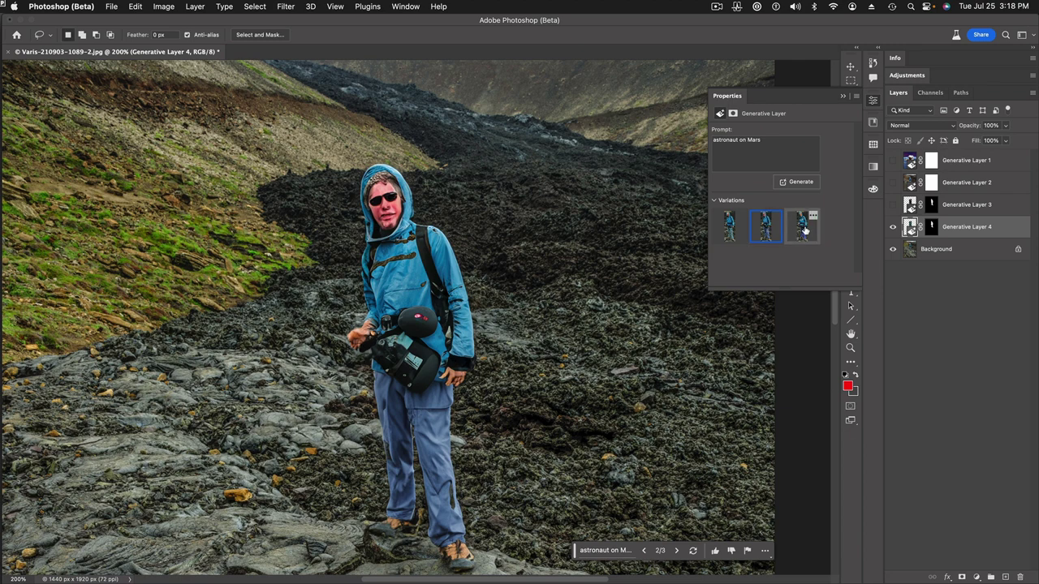
left_click(802, 229)
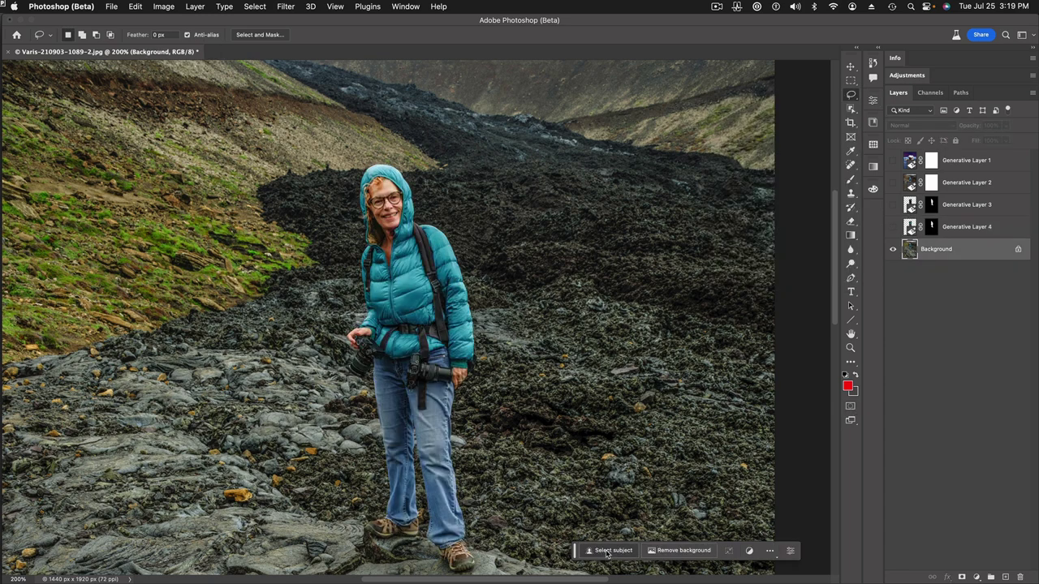
- Select the hiker, add her left boot, fix the edge at the camera, and view as Quick Mask
left_click(604, 550)
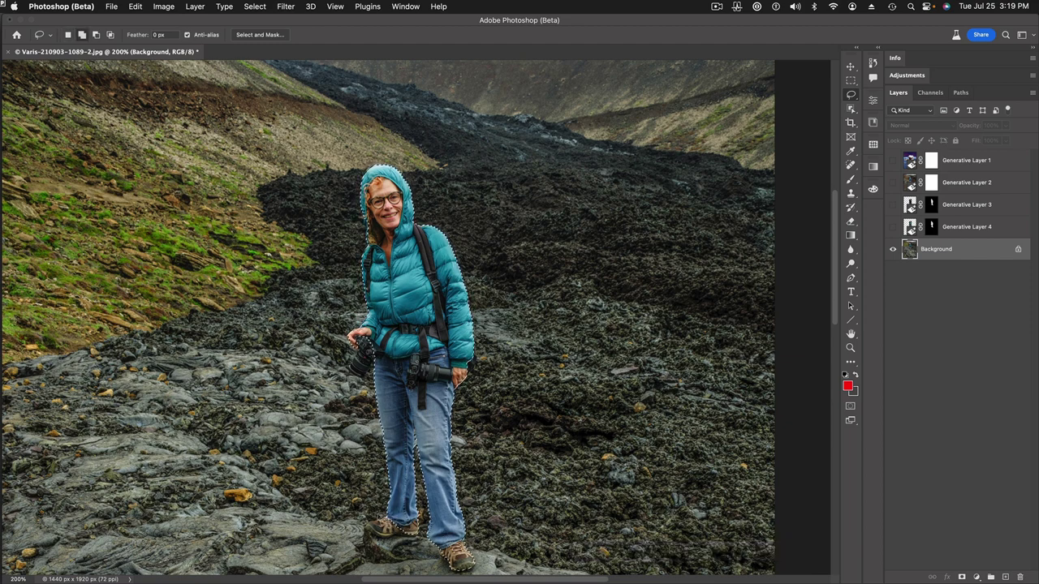
mouse_move(381, 509)
left_mouse_down()
mouse_move(362, 527)
mouse_move(365, 550)
mouse_move(397, 548)
mouse_move(422, 529)
mouse_move(398, 518)
left_mouse_up()
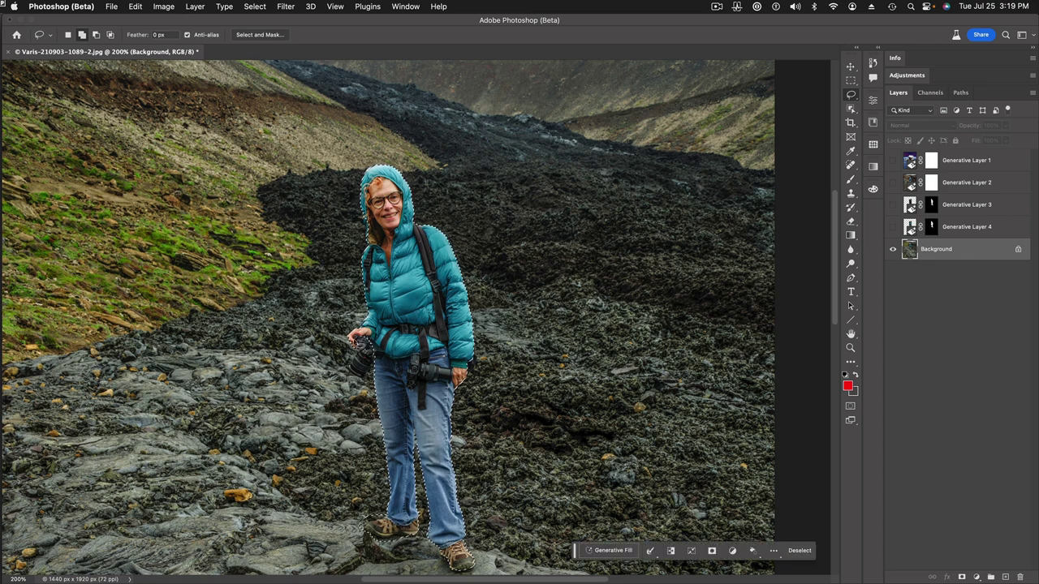
mouse_move(362, 339)
left_mouse_down()
mouse_move(353, 373)
mouse_move(375, 386)
mouse_move(385, 344)
mouse_move(362, 340)
left_mouse_up()
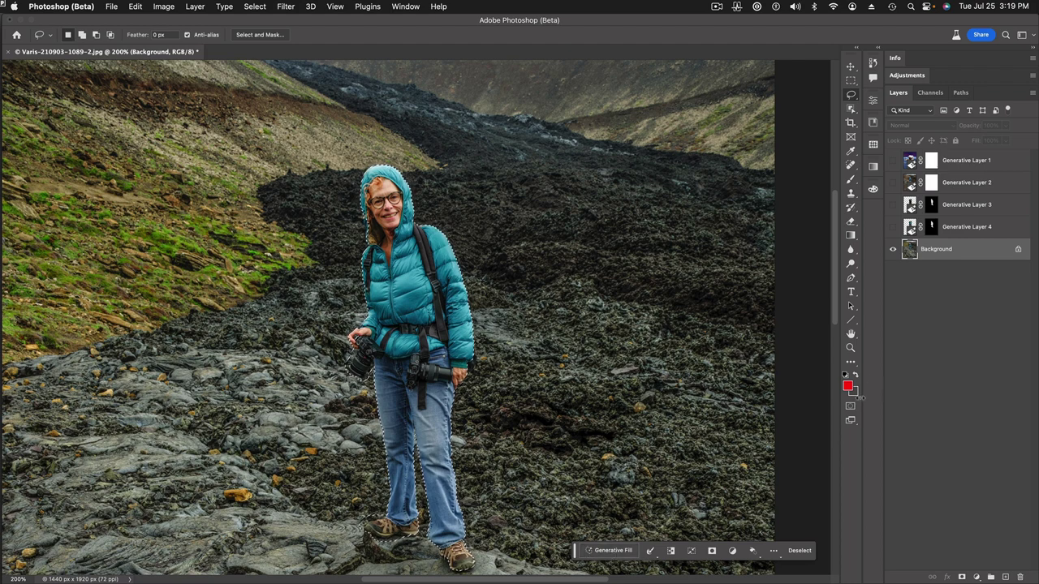
left_click(850, 406)
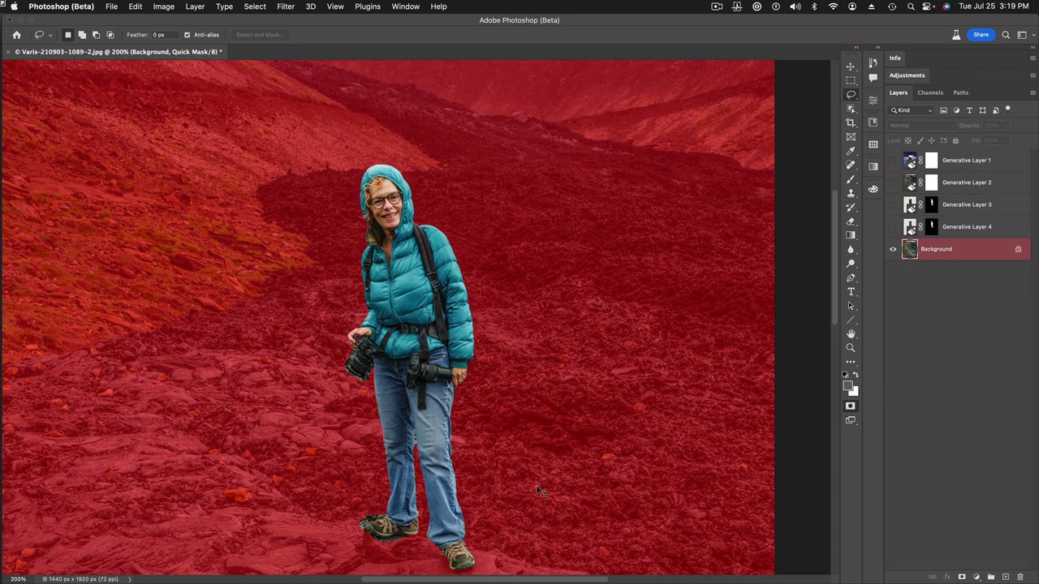
- Soften the Quick Mask with Curves by pulling the top point down
key("super+m")
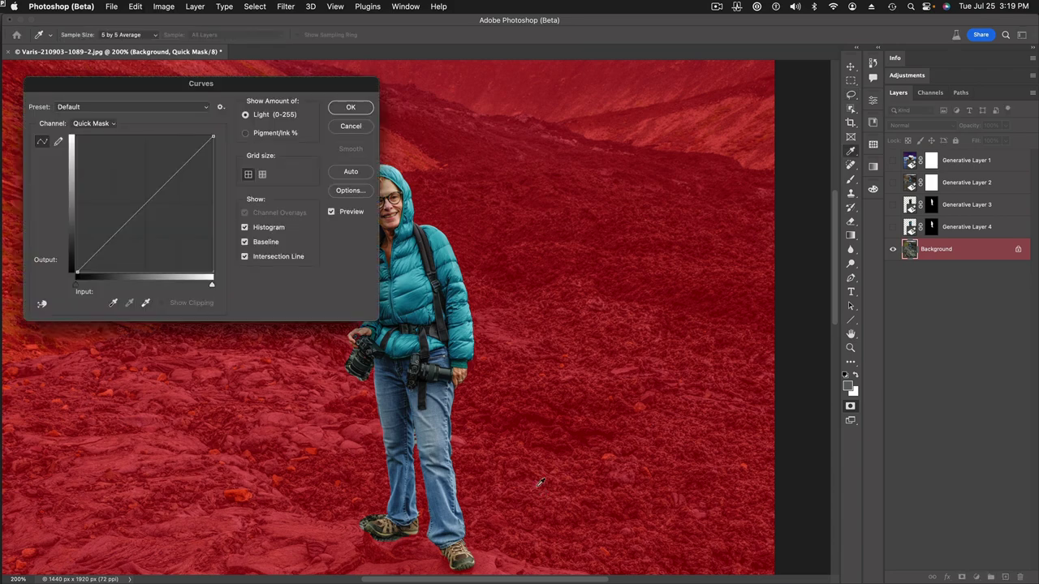
left_click(212, 137)
left_click_drag(213, 137, 222, 189)
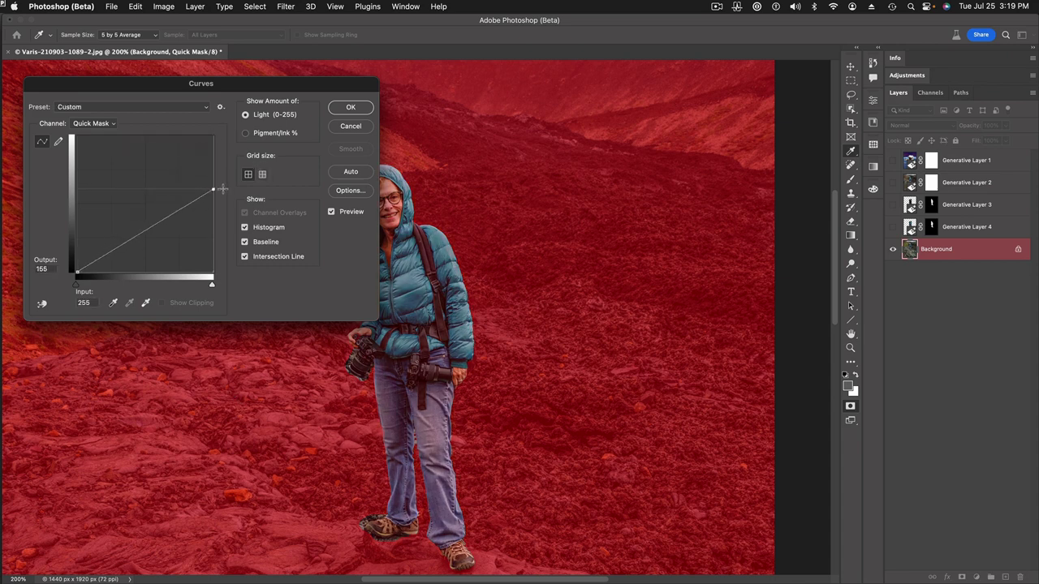
left_click(338, 113)
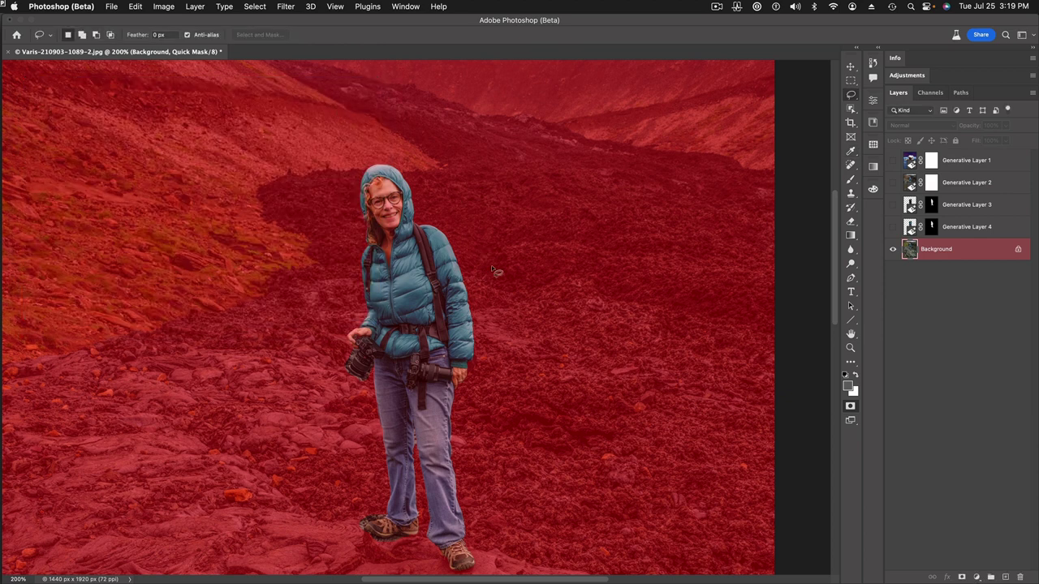
- Turn the mask back into a selection and generate 'astronaut on Mars' as Generative Layer 5
left_click(851, 407)
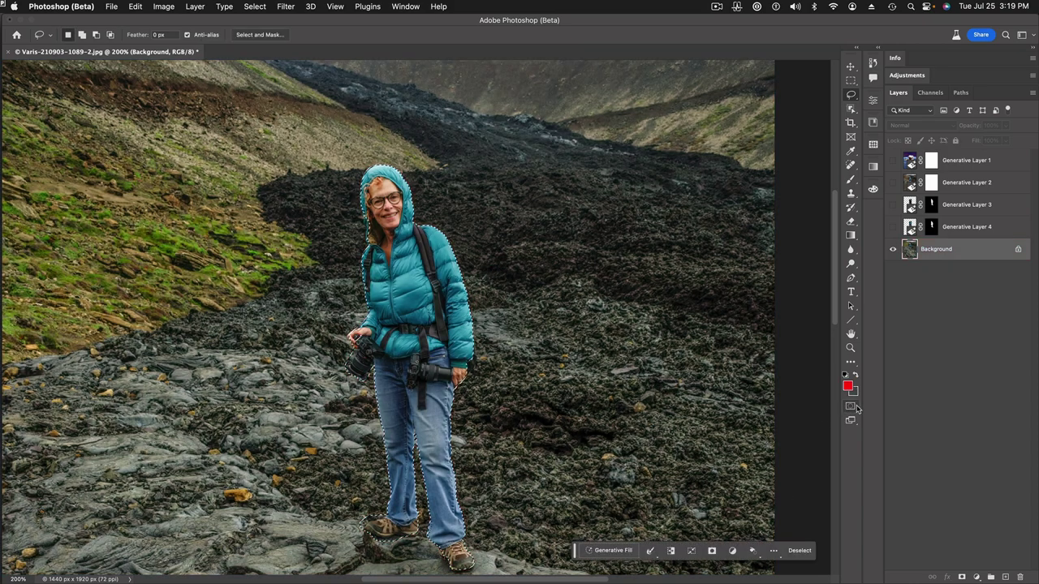
left_click(610, 551)
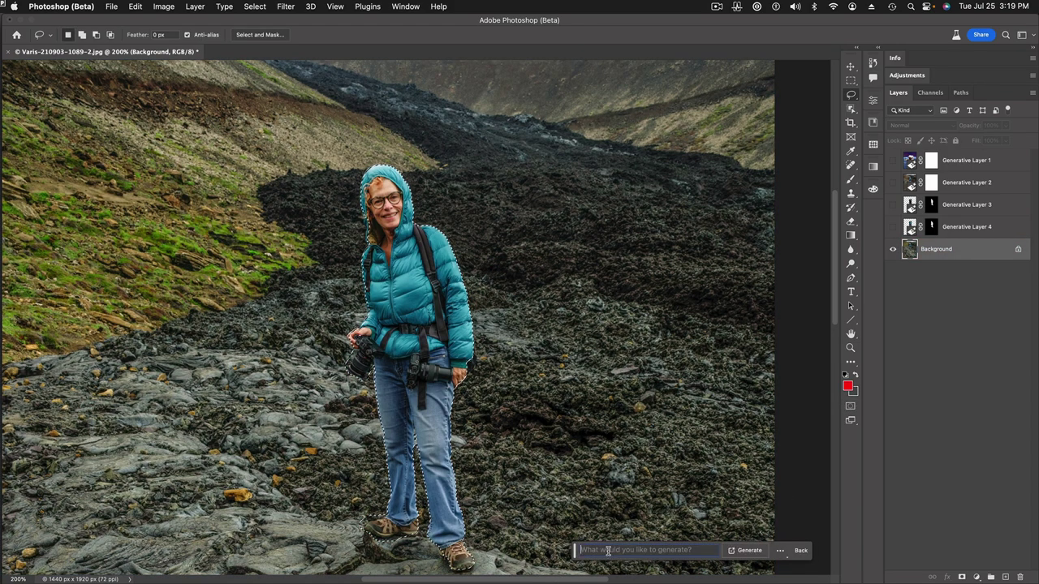
type("astronaut on Mars")
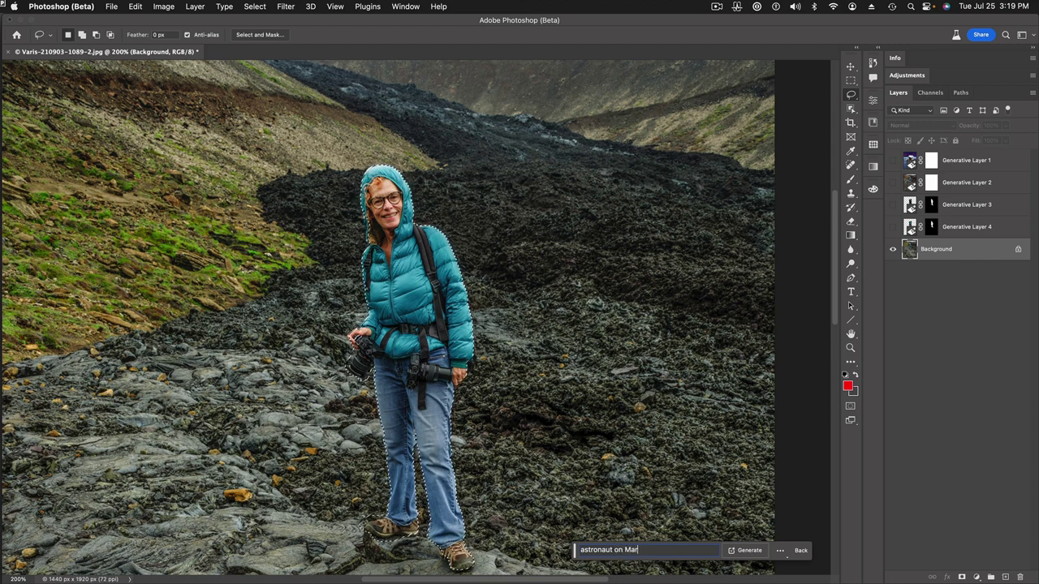
left_click(747, 551)
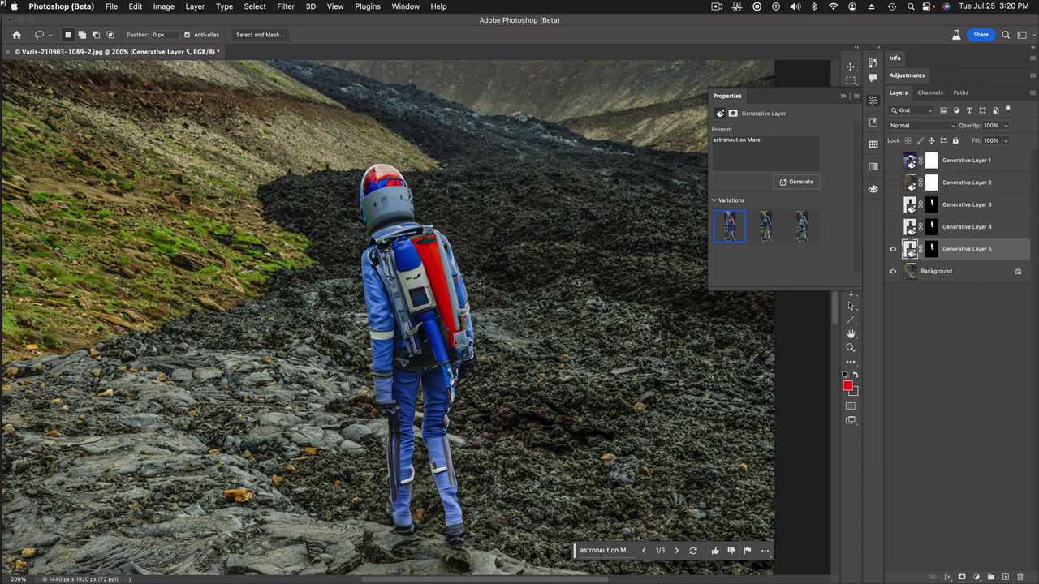
- Choose variation 3, the pale blue spacesuit, toggling Generative Layer 5 to compare with the original hiker
left_click(770, 231)
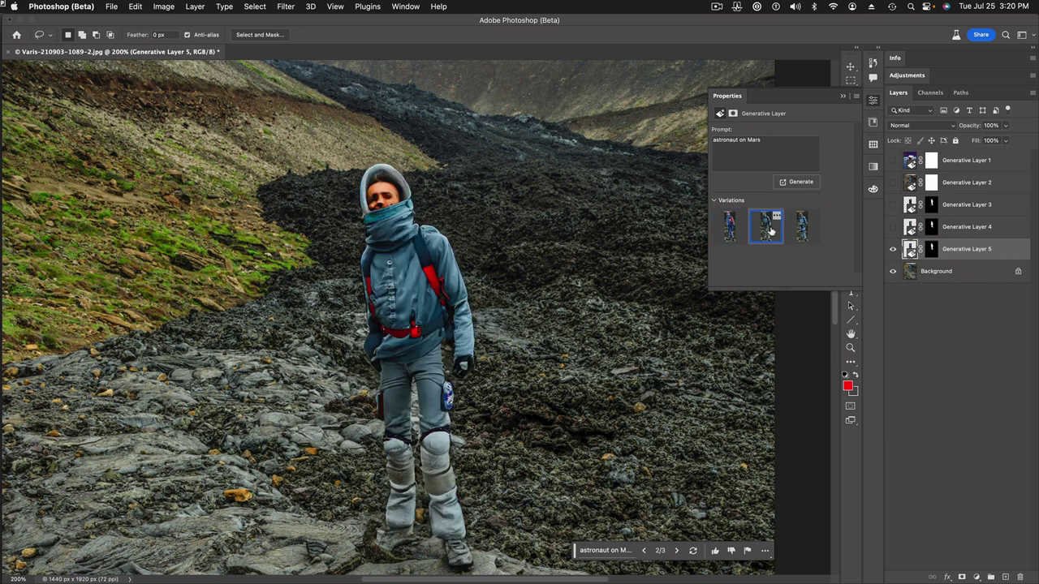
left_click(806, 231)
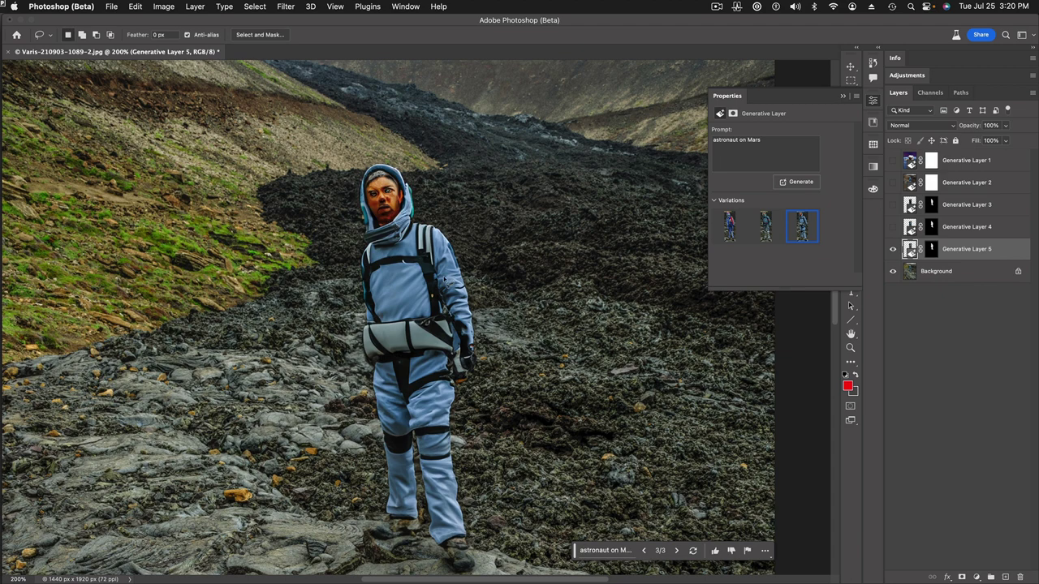
left_click(894, 250)
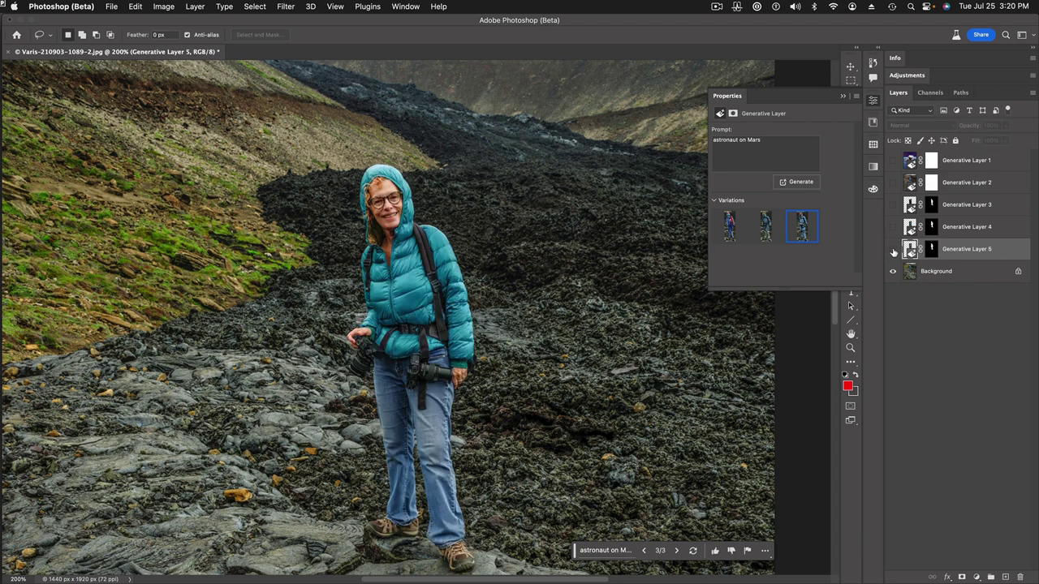
left_click(893, 250)
left_click(894, 251)
left_click(894, 251)
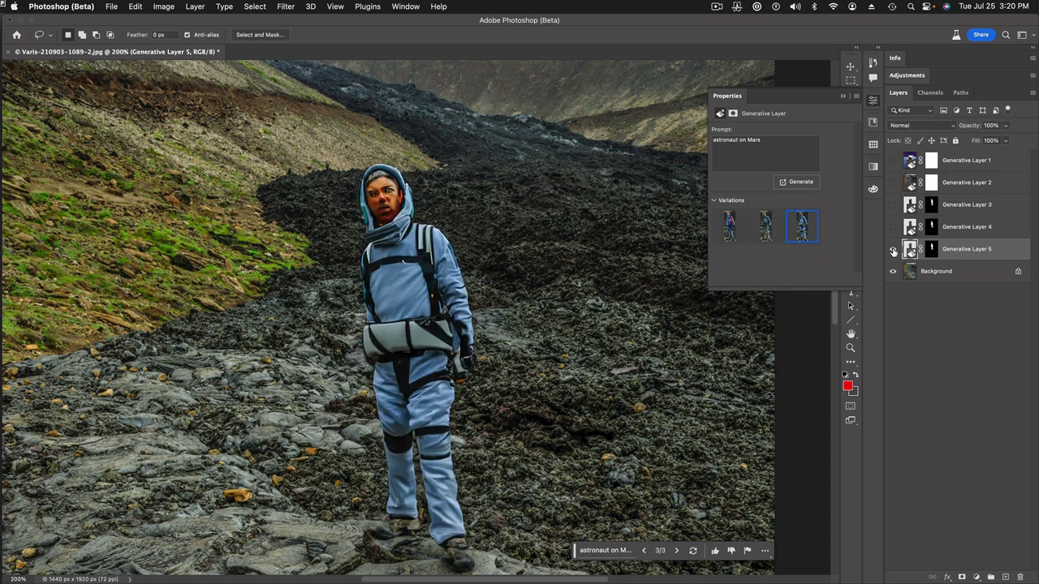
- Group Generative Layer 5 into a new group named 'figure' from the Layers panel menu
left_click(1032, 96)
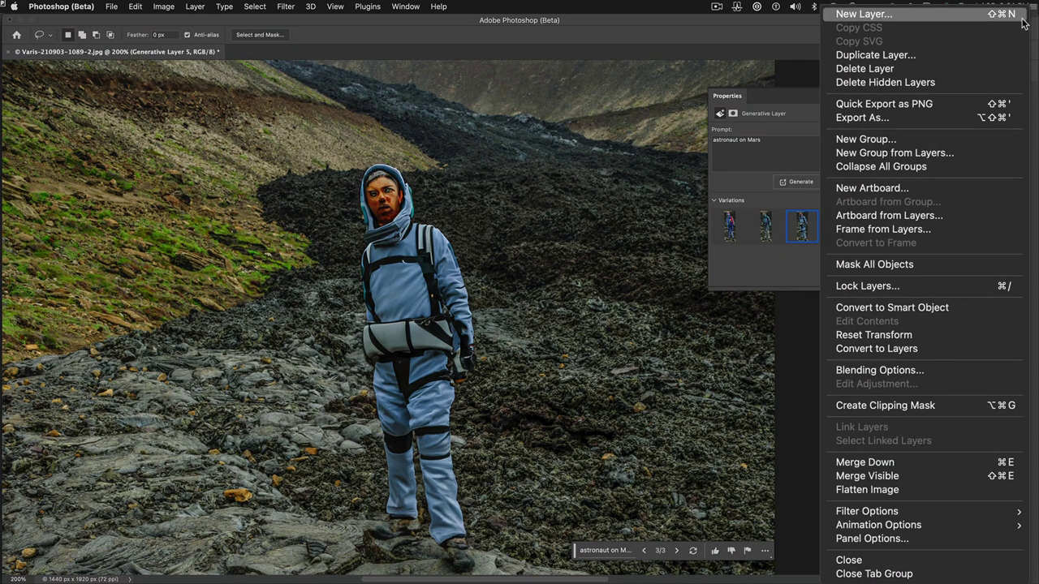
left_click(879, 156)
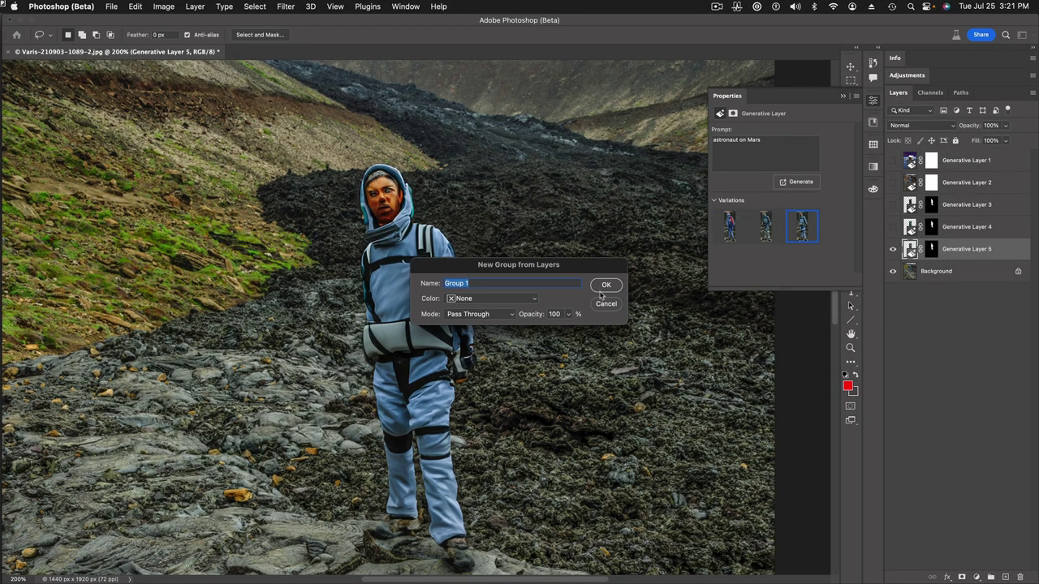
type("figure")
left_click(606, 286)
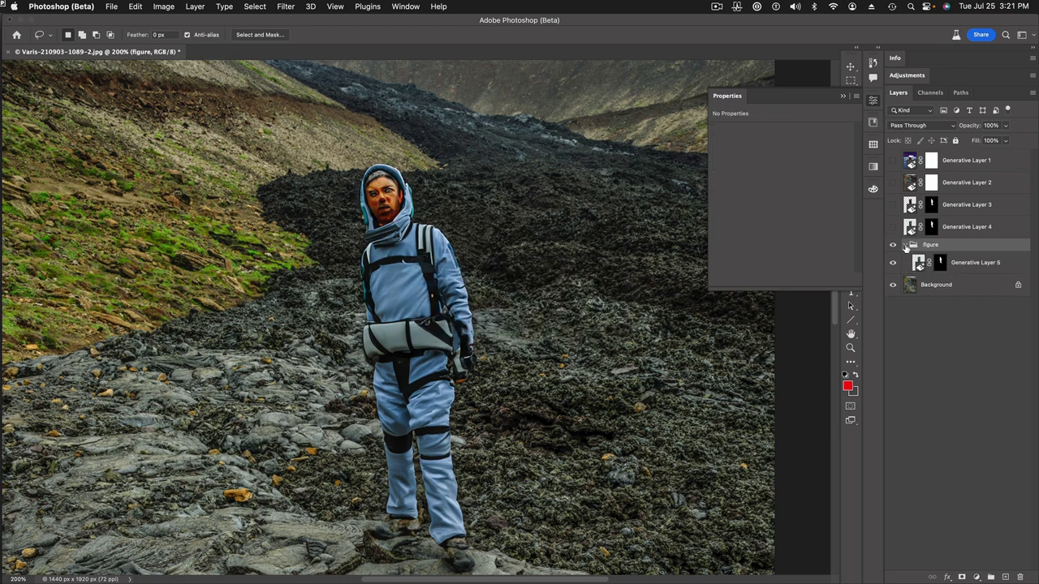
- Add a layer mask to the 'figure' group
left_click(906, 246)
left_click(906, 246)
left_click(961, 578)
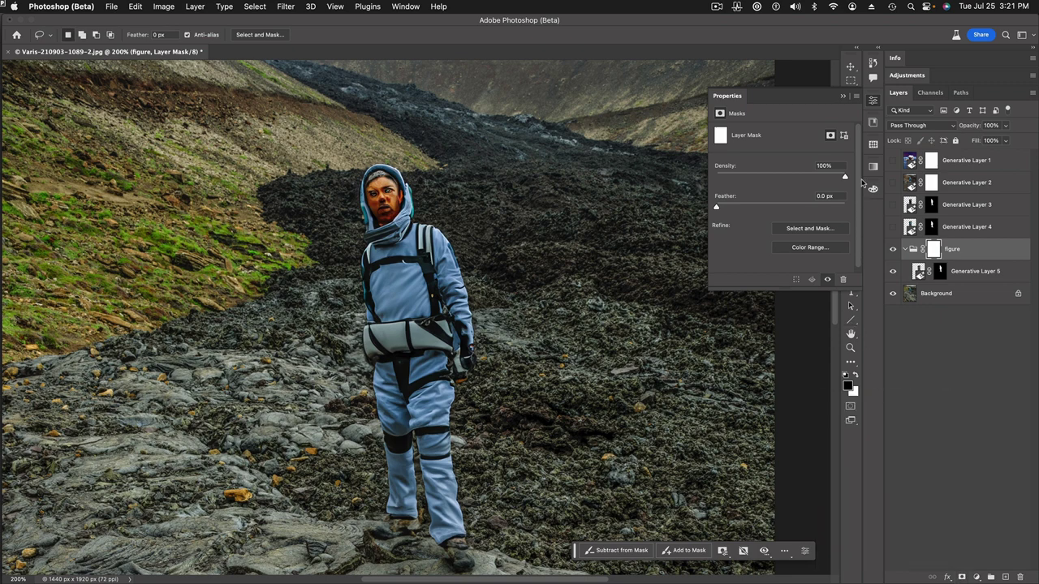
left_click(873, 100)
- Brush black over the face and neck to reveal the hiker, then white to restore the scarf
left_click(851, 180)
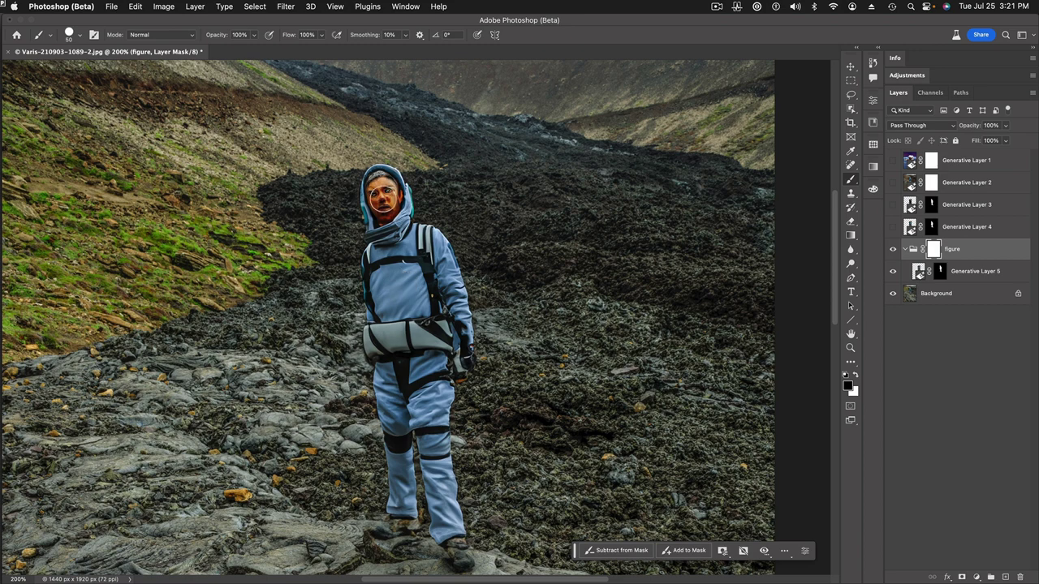
scroll(391, 258, "up", 1)
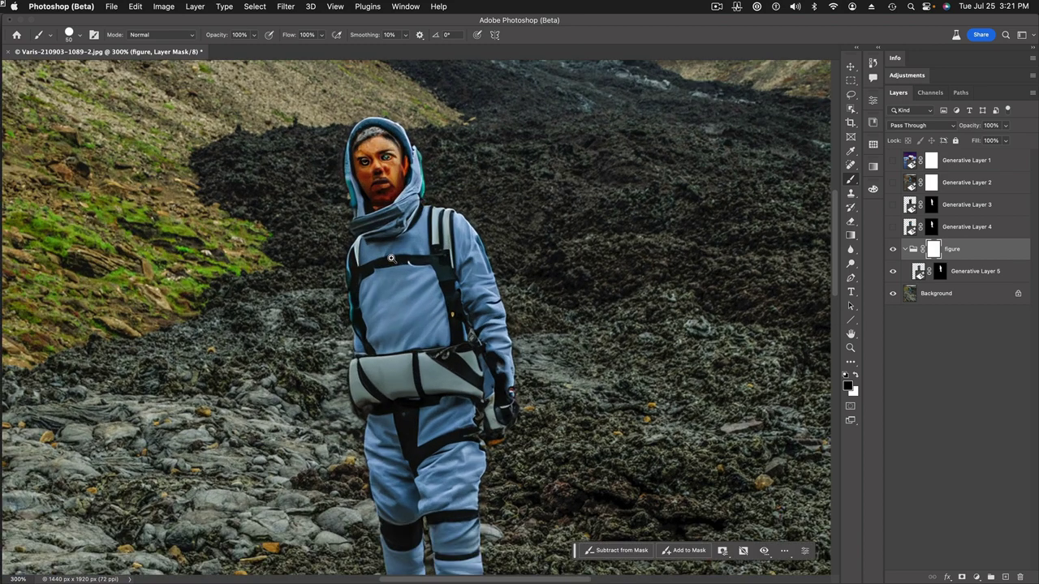
scroll(390, 258, "up", 1)
scroll(390, 286, "up", 1)
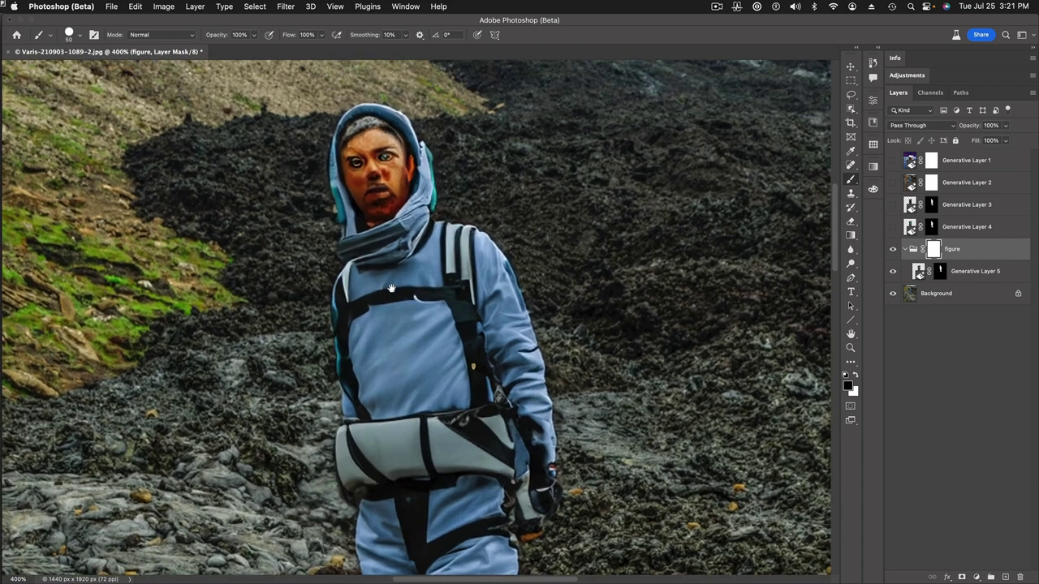
mouse_move(382, 154)
left_mouse_down()
mouse_move(383, 136)
mouse_move(367, 138)
mouse_move(378, 156)
mouse_move(351, 185)
mouse_move(386, 221)
mouse_move(394, 180)
mouse_move(379, 168)
left_mouse_up()
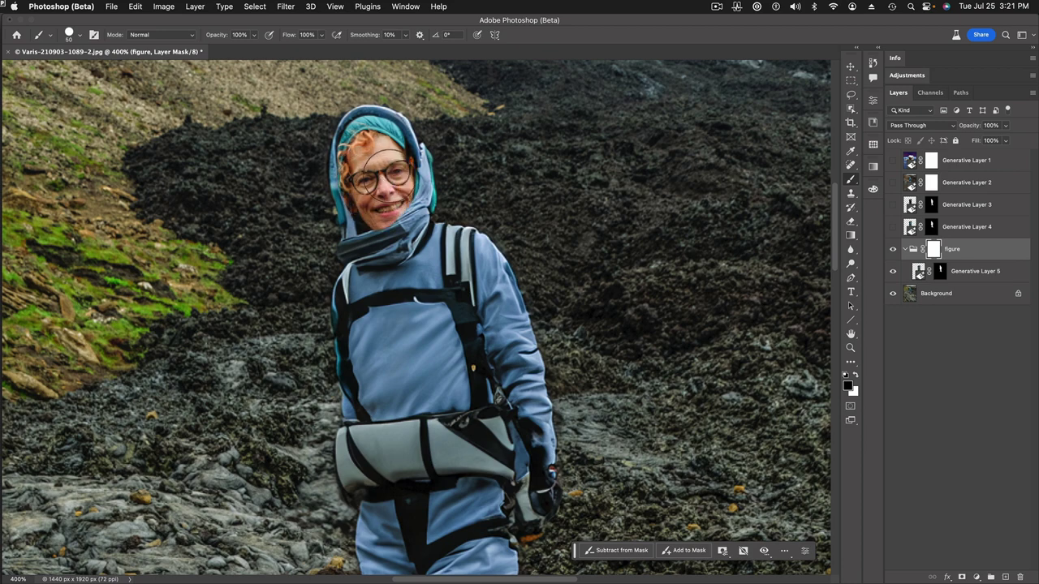
mouse_move(410, 237)
left_mouse_down()
mouse_move(398, 255)
mouse_move(382, 252)
mouse_move(407, 250)
left_mouse_up()
key("x")
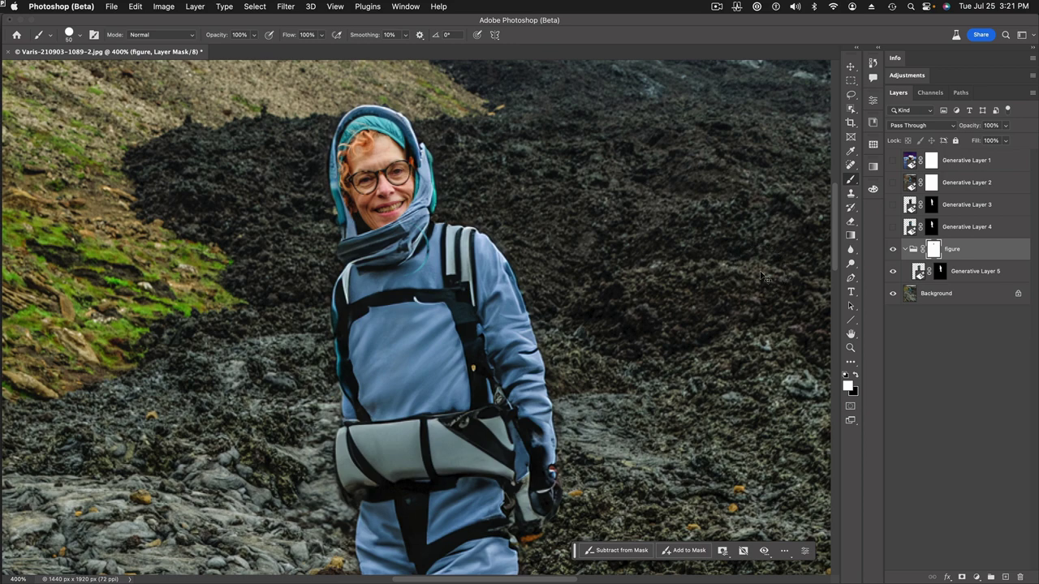
key("super+minus")
key("super+minus")
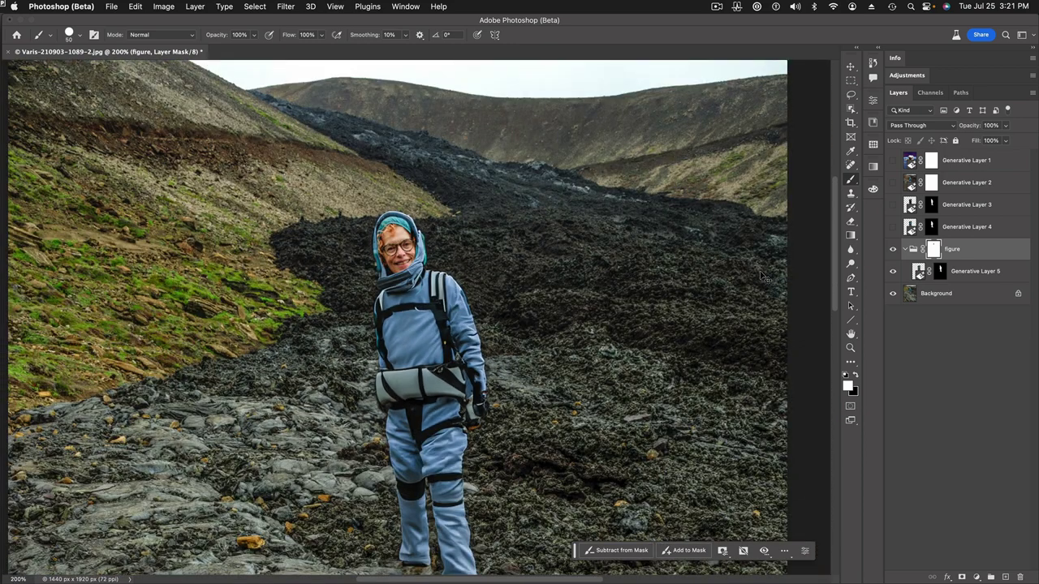
key("super+minus")
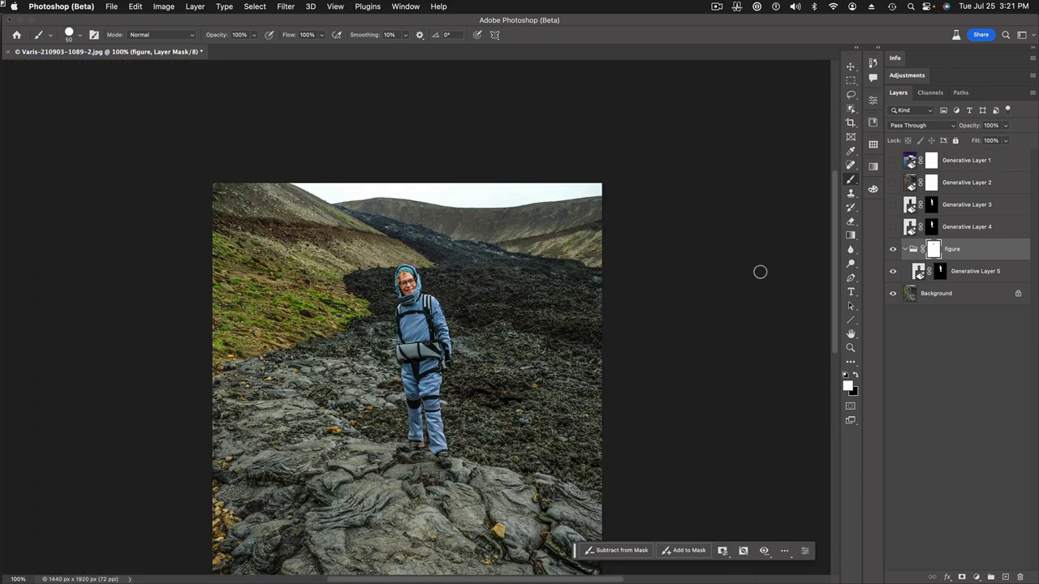